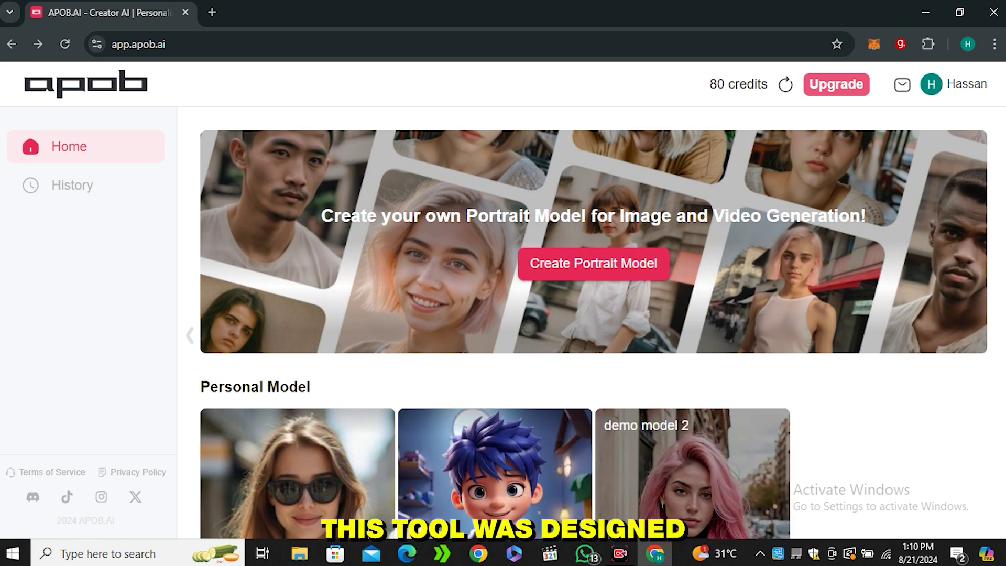
Look through the home page's personal models, community models and community content for inspiration.
{"action": "scroll", "coordinate": [594, 323], "scroll_direction": "down", "scroll_amount": 2}
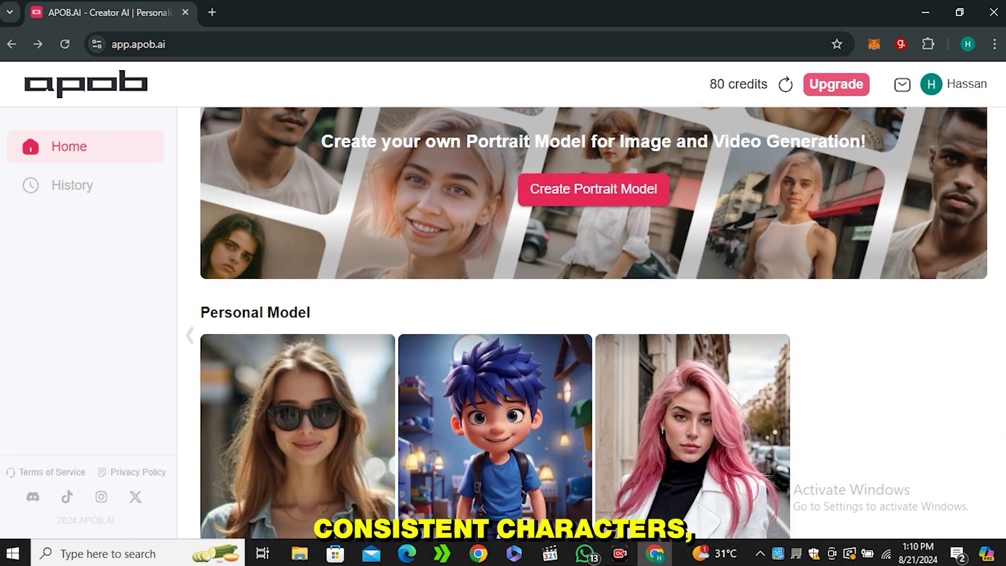
{"action": "scroll", "coordinate": [593, 324], "scroll_direction": "down", "scroll_amount": 3}
{"action": "scroll", "coordinate": [594, 323], "scroll_direction": "up", "scroll_amount": 3}
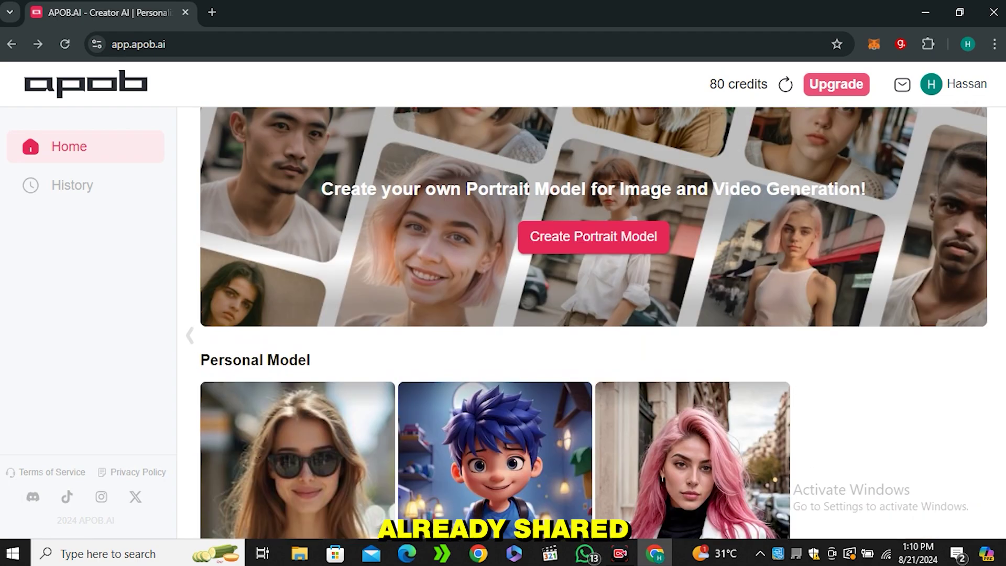
{"action": "scroll", "coordinate": [594, 324], "scroll_direction": "down", "scroll_amount": 4}
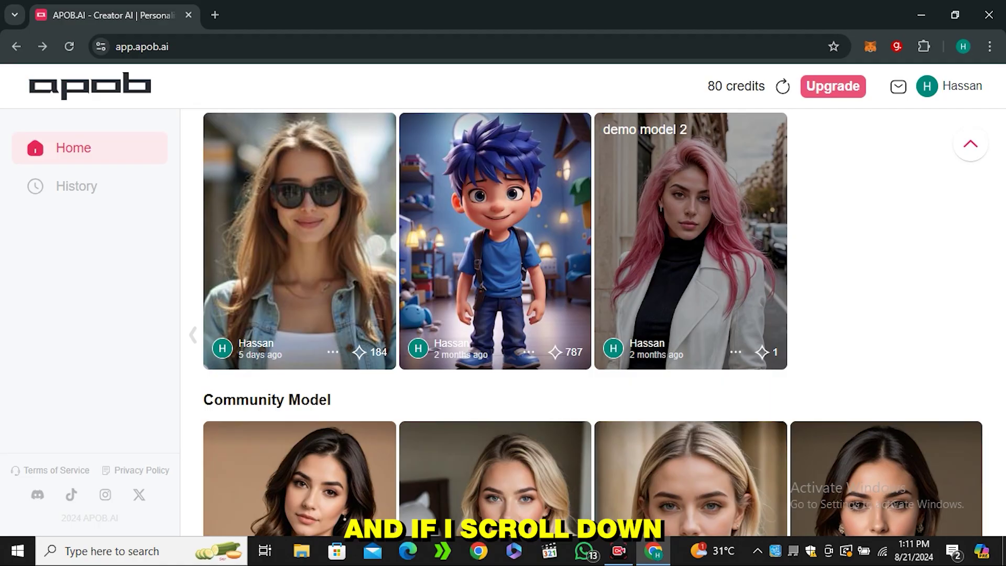
{"action": "scroll", "coordinate": [503, 314], "scroll_direction": "down", "scroll_amount": 3}
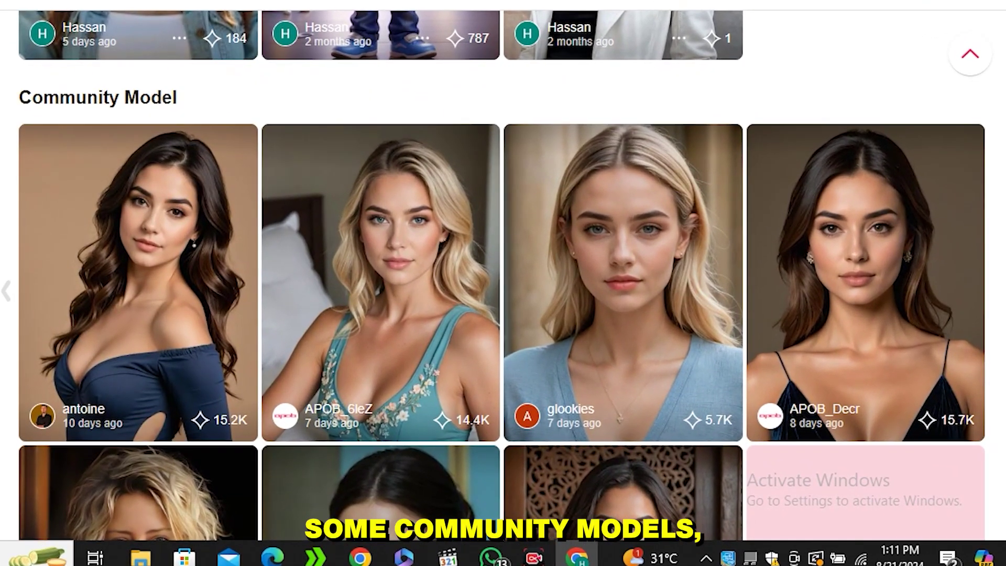
{"action": "scroll", "coordinate": [576, 314], "scroll_direction": "down", "scroll_amount": 3}
{"action": "scroll", "coordinate": [623, 314], "scroll_direction": "down", "scroll_amount": 8}
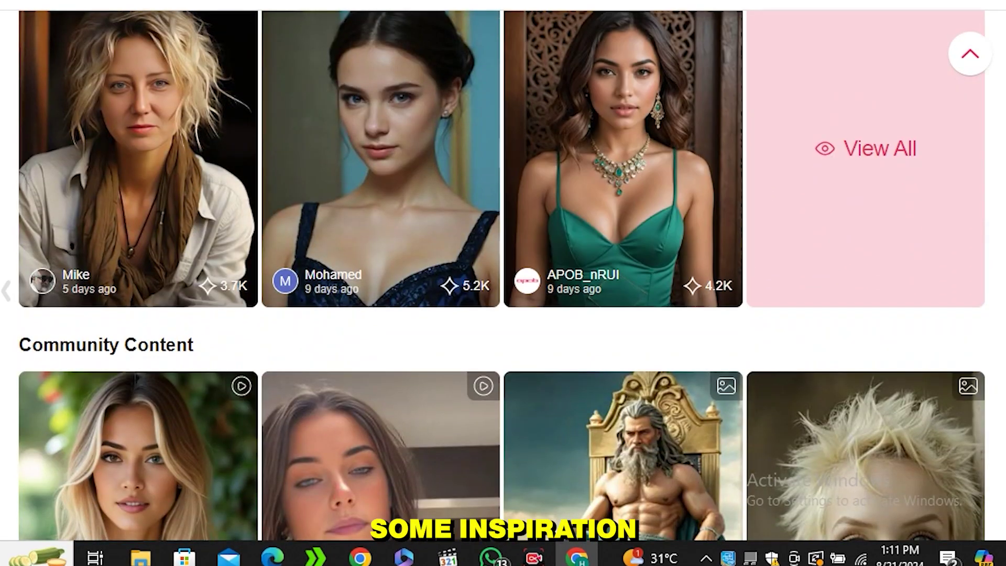
{"action": "scroll", "coordinate": [623, 314], "scroll_direction": "down", "scroll_amount": 6}
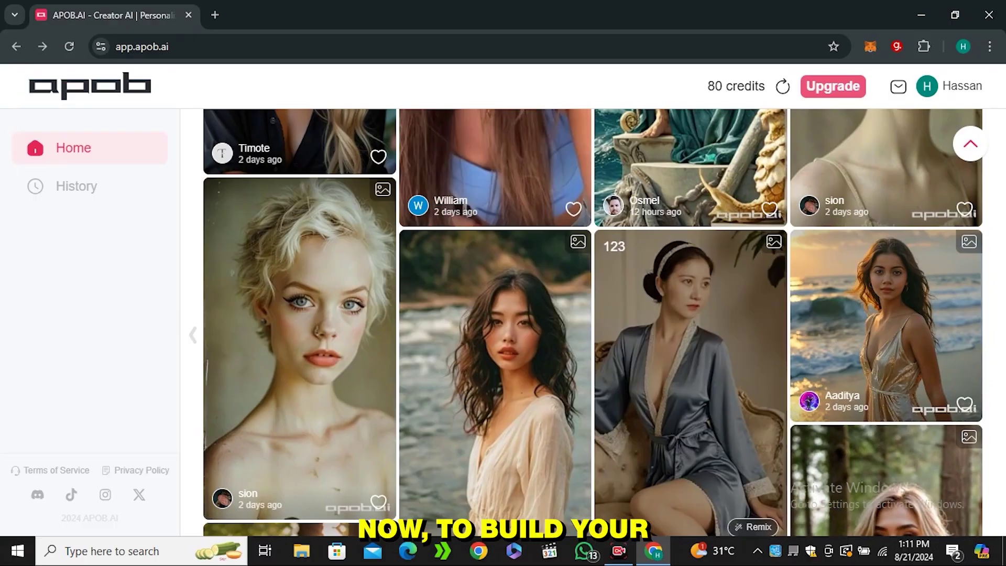
{"action": "scroll", "coordinate": [624, 314], "scroll_direction": "up", "scroll_amount": 10}
{"action": "scroll", "coordinate": [592, 314], "scroll_direction": "up", "scroll_amount": 7}
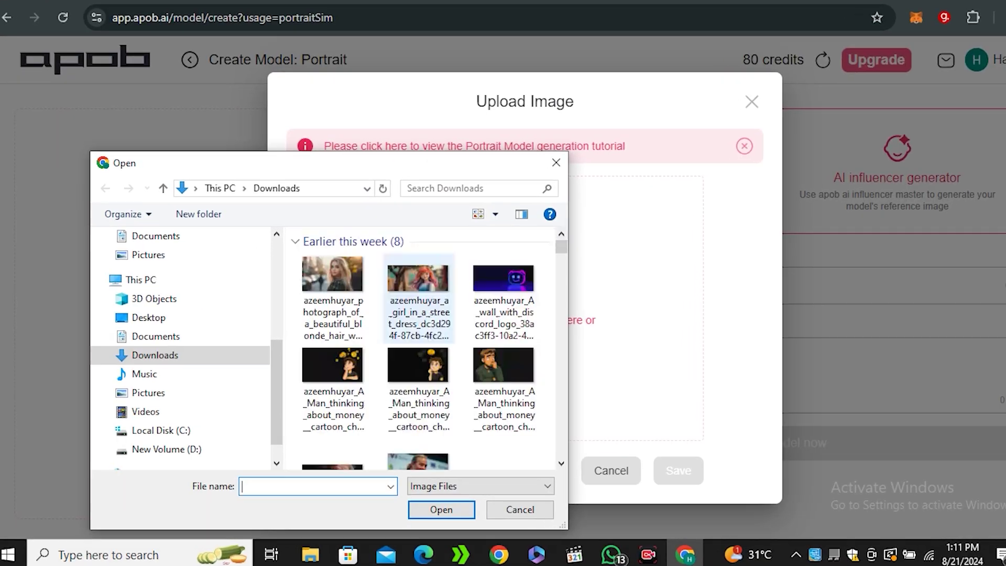
Upload the Downloads photo of a blonde woman in sunglasses and a black leather jacket as the portrait model's reference image.
{"action": "scroll", "coordinate": [406, 336], "scroll_direction": "down", "scroll_amount": 8}
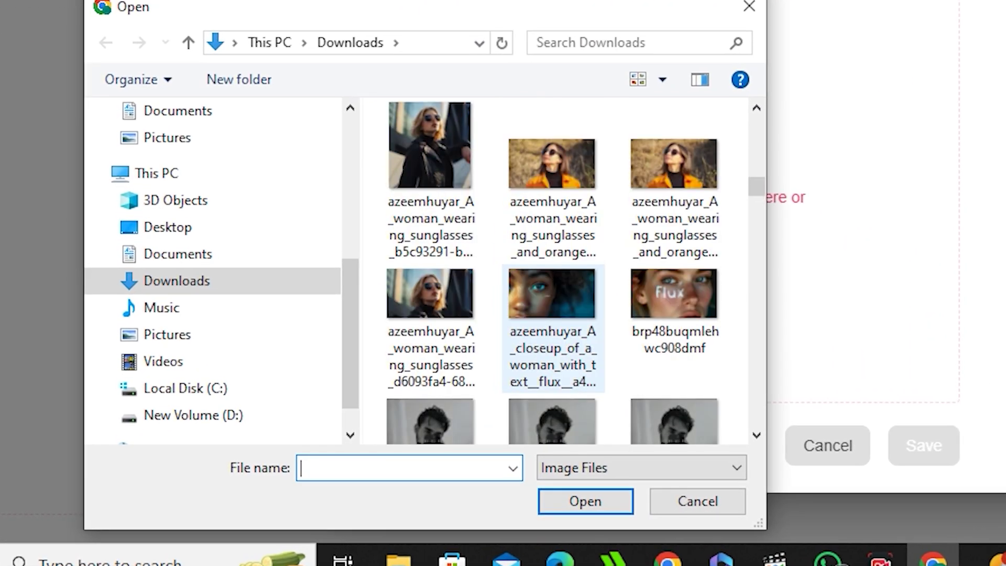
{"action": "scroll", "coordinate": [430, 220], "scroll_direction": "up", "scroll_amount": 1}
{"action": "left_click", "coordinate": [430, 293]}
{"action": "left_click", "coordinate": [584, 501]}
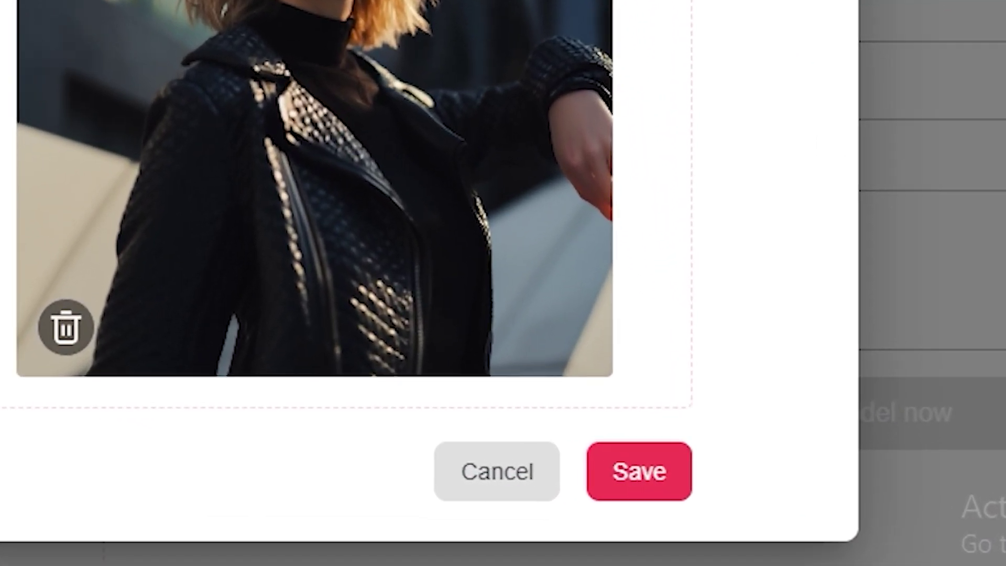
{"action": "left_click", "coordinate": [648, 473]}
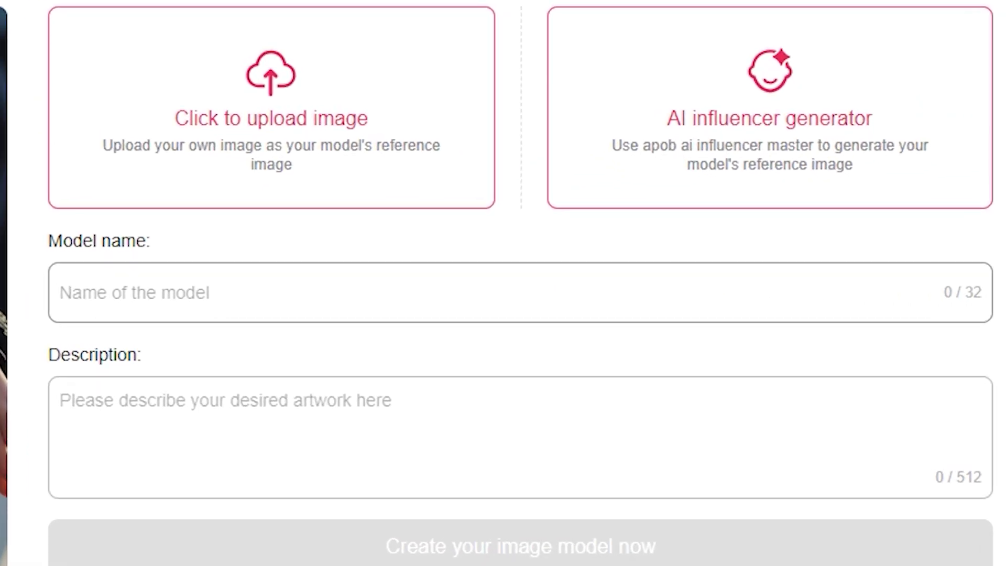
Name the portrait model "ana", describe it as "a french fashion model", and create the image model.
{"action": "left_click", "coordinate": [310, 296]}
{"action": "type", "text": "ana"}
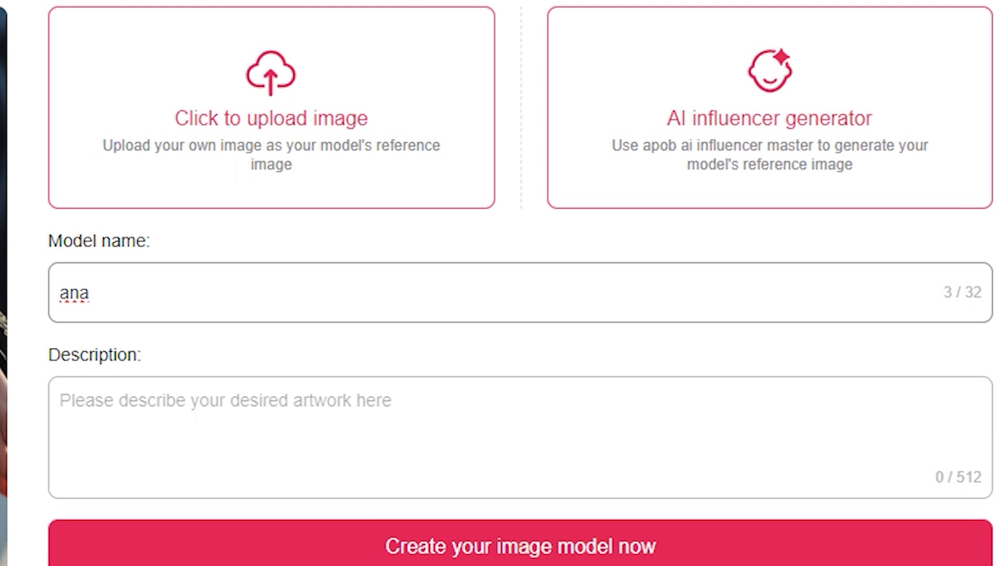
{"action": "left_click", "coordinate": [61, 401]}
{"action": "type", "text": "a french fashion"}
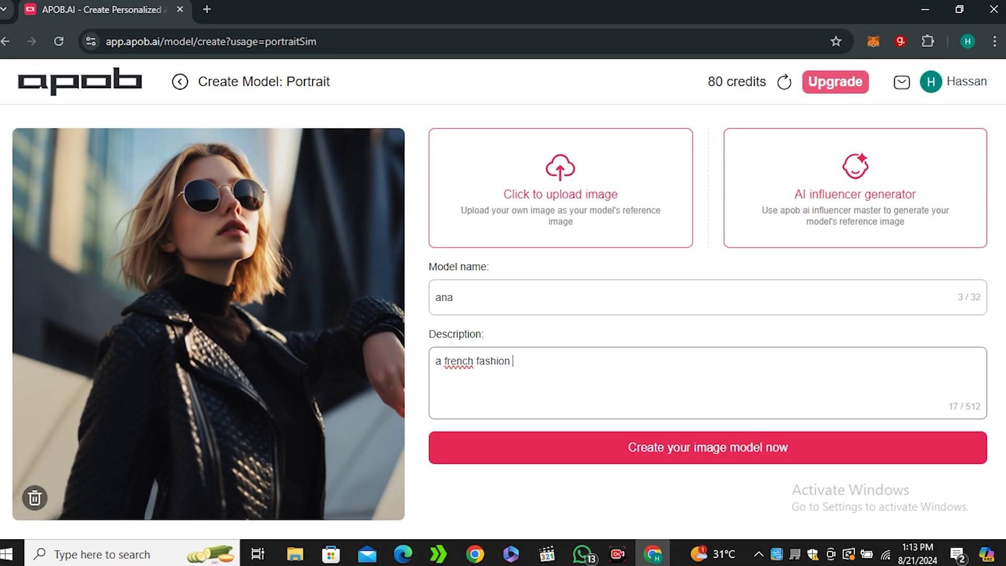
{"action": "type", "text": " model"}
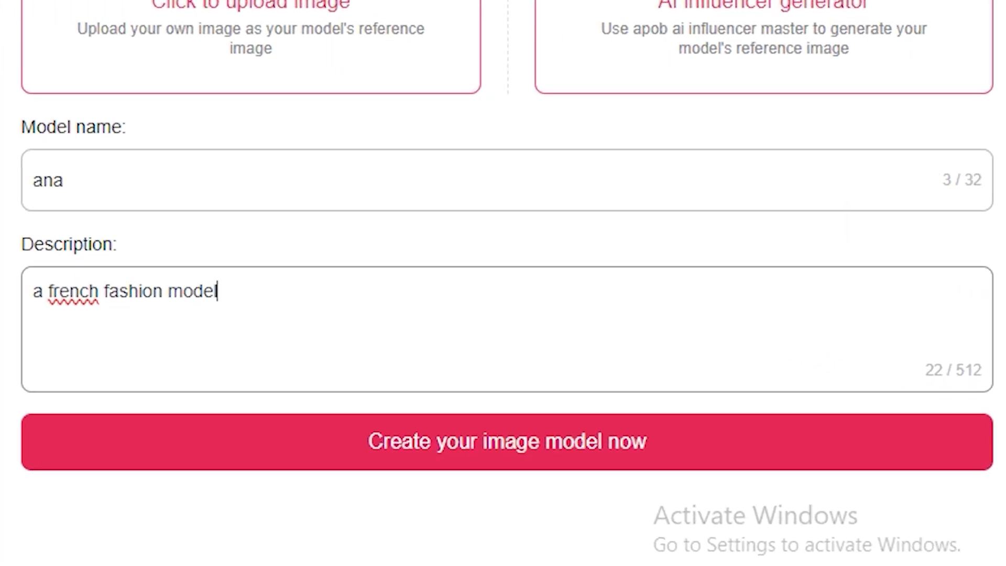
{"action": "left_click", "coordinate": [507, 442]}
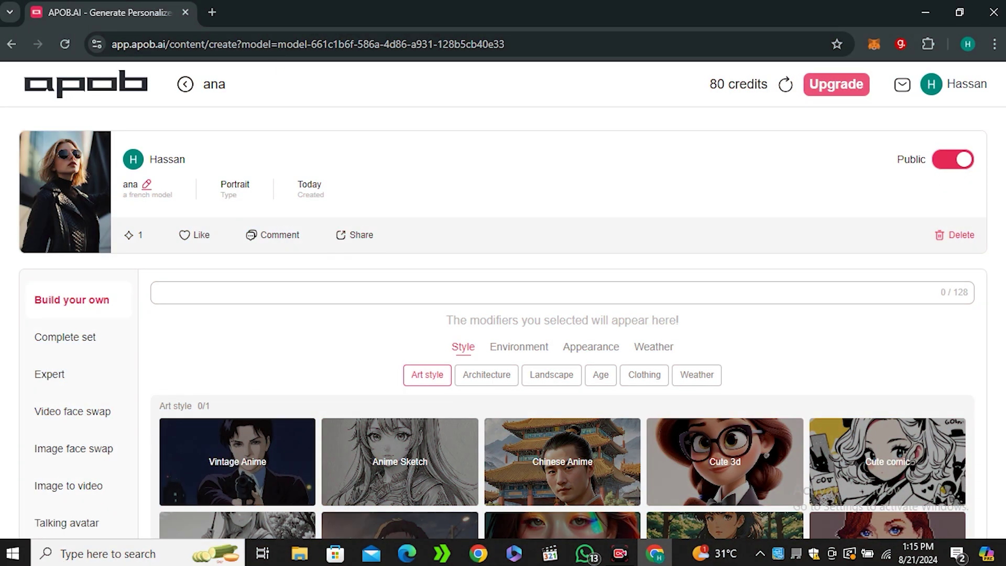
Add the Realistic art style modifier to the new model's image generation settings.
{"action": "left_click", "coordinate": [147, 184]}
{"action": "scroll", "coordinate": [503, 335], "scroll_direction": "down", "scroll_amount": 1}
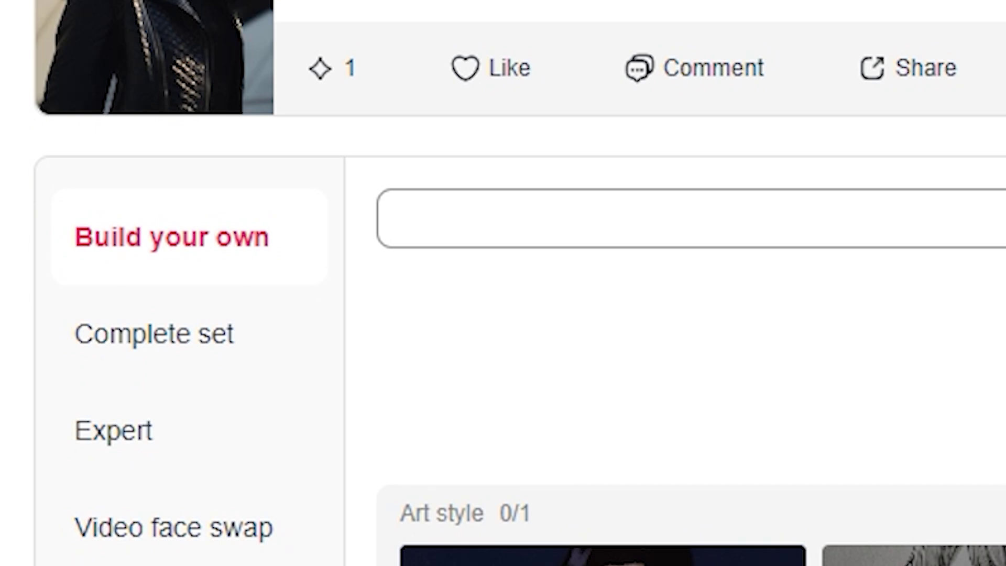
{"action": "scroll", "coordinate": [524, 314], "scroll_direction": "down", "scroll_amount": 3}
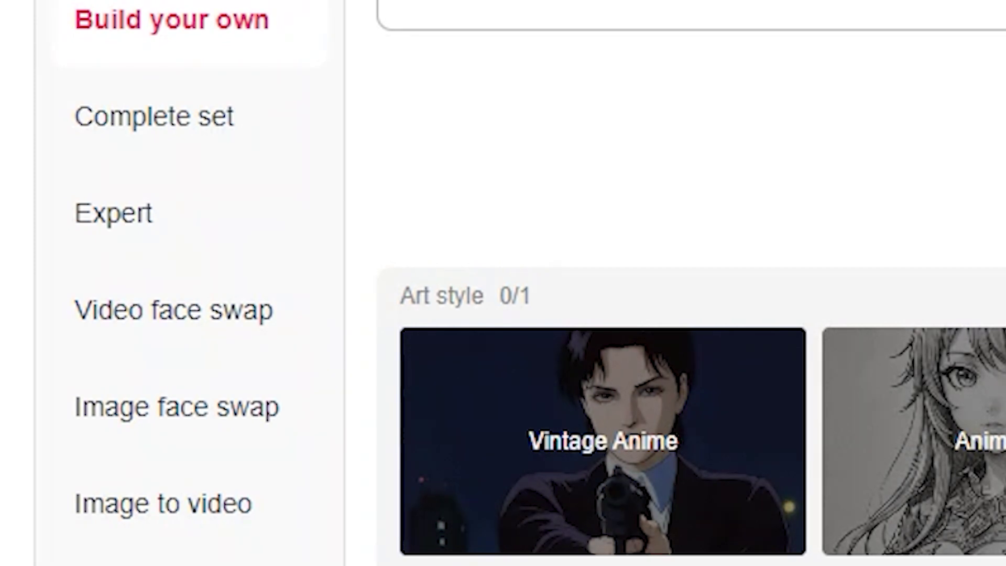
{"action": "scroll", "coordinate": [524, 315], "scroll_direction": "down", "scroll_amount": 2}
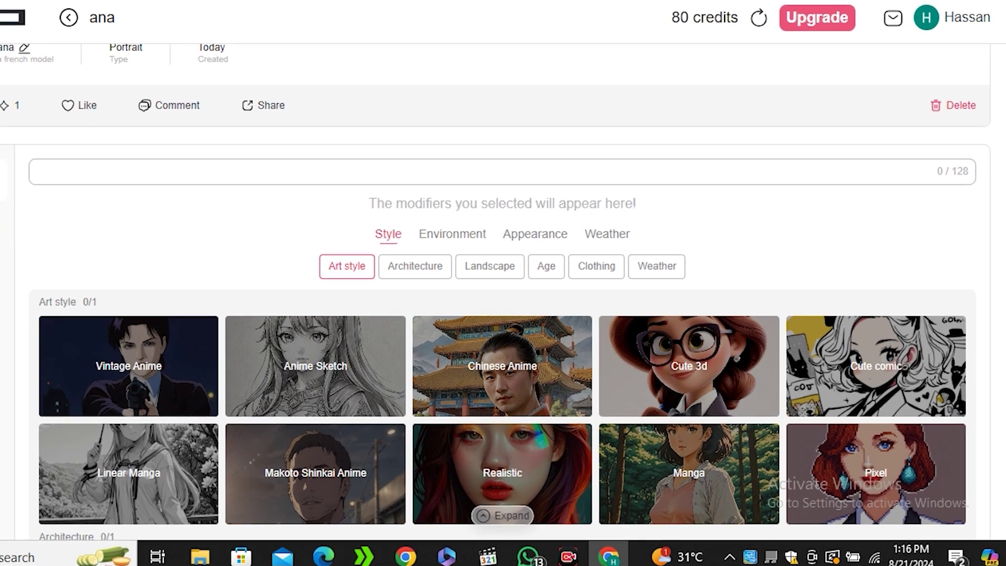
{"action": "scroll", "coordinate": [562, 419], "scroll_direction": "down", "scroll_amount": 2}
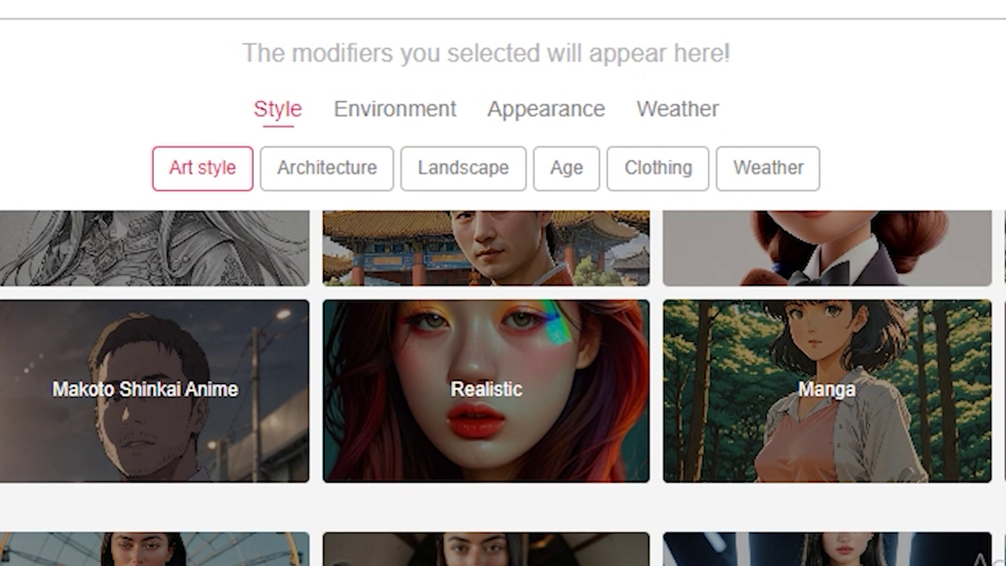
{"action": "left_click", "coordinate": [486, 389]}
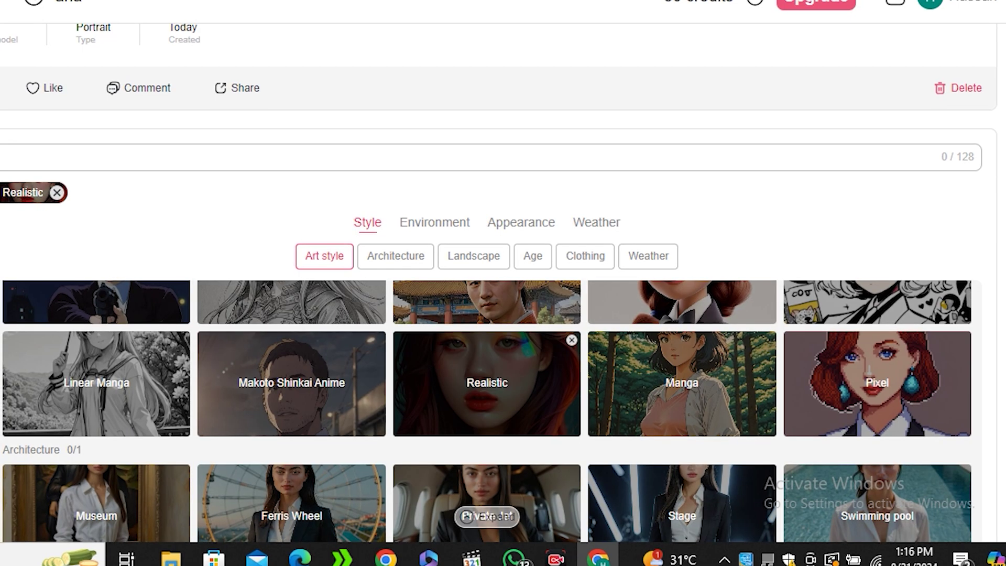
Add the Bustling City architecture modifier as the environment for the image.
{"action": "scroll", "coordinate": [487, 389], "scroll_direction": "down", "scroll_amount": 5}
{"action": "scroll", "coordinate": [486, 389], "scroll_direction": "up", "scroll_amount": 3}
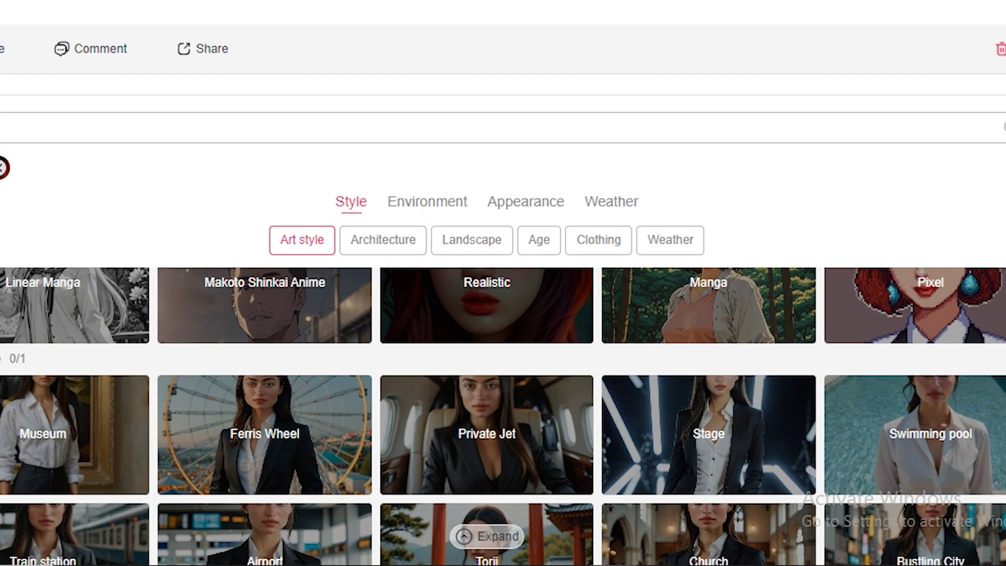
{"action": "scroll", "coordinate": [503, 414], "scroll_direction": "down", "scroll_amount": 2}
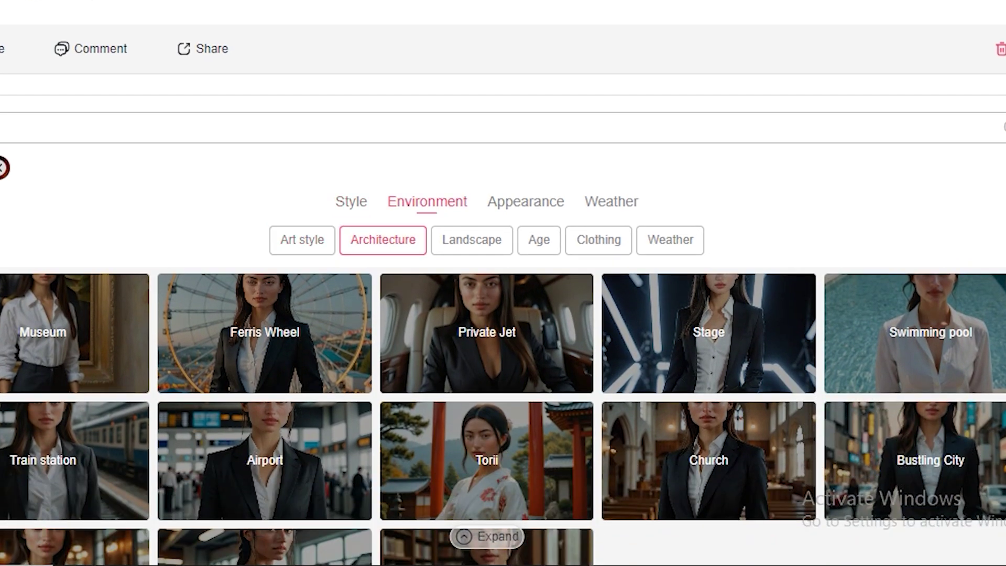
{"action": "scroll", "coordinate": [503, 417], "scroll_direction": "down", "scroll_amount": 2}
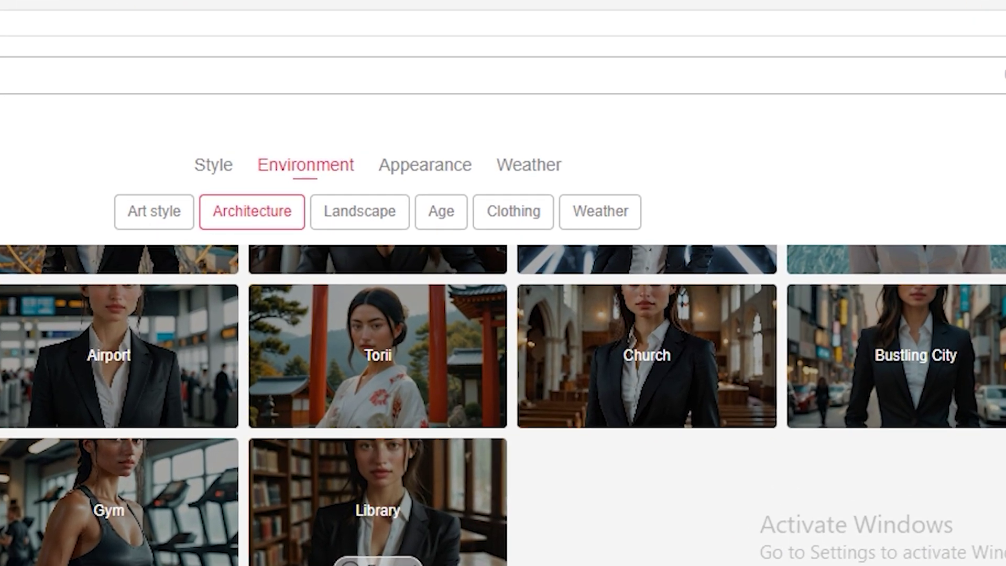
{"action": "left_click", "coordinate": [929, 359]}
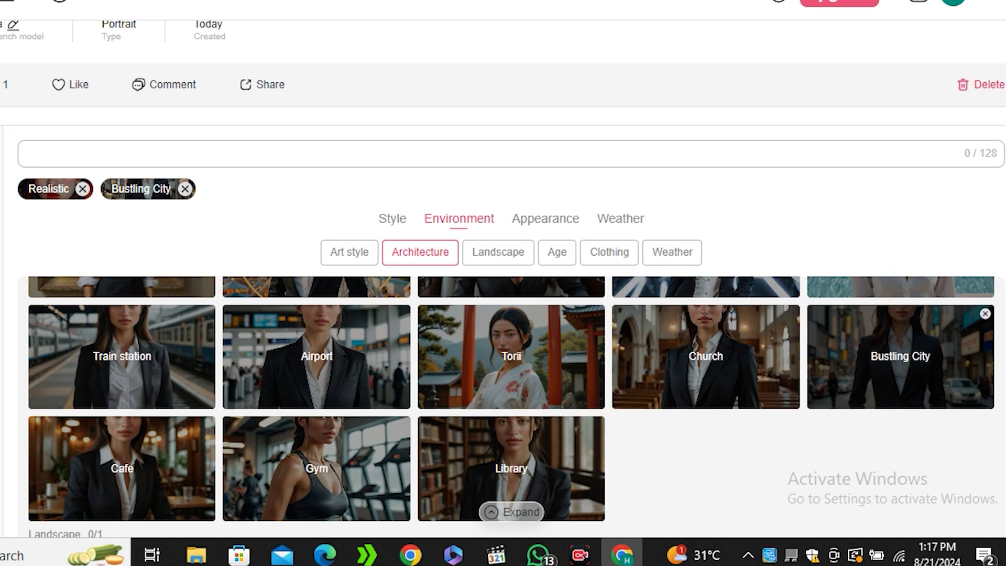
Add the Middle age modifier and the Hoodie clothing modifier to the image's appearance.
{"action": "scroll", "coordinate": [503, 406], "scroll_direction": "down", "scroll_amount": 3}
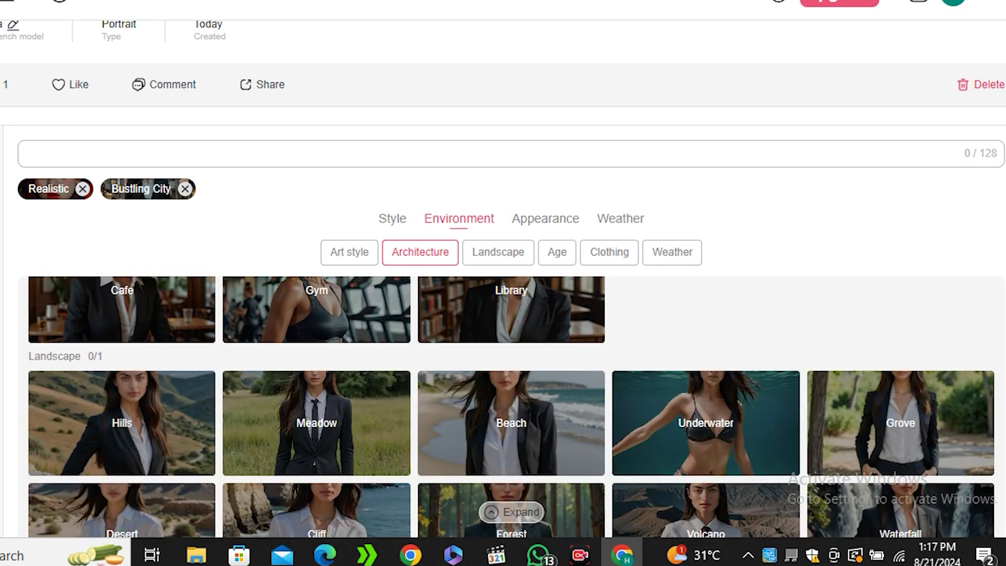
{"action": "scroll", "coordinate": [503, 406], "scroll_direction": "down", "scroll_amount": 6}
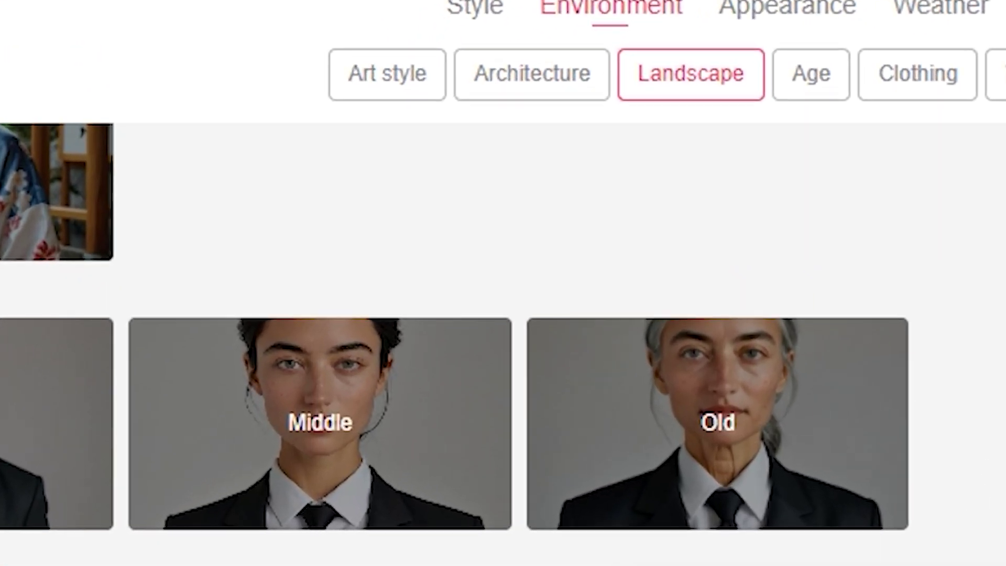
{"action": "left_click", "coordinate": [316, 424]}
{"action": "scroll", "coordinate": [503, 344], "scroll_direction": "down", "scroll_amount": 3}
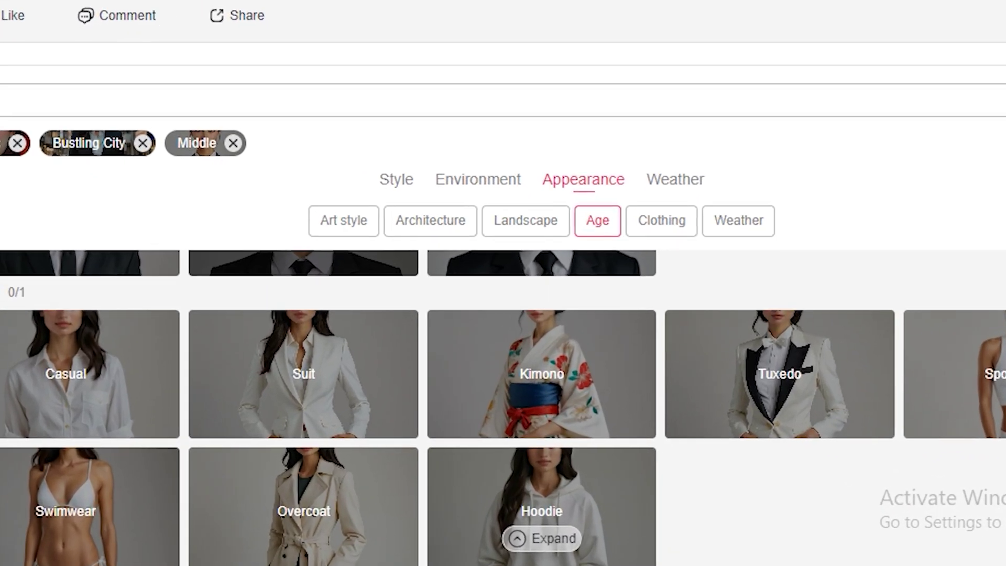
{"action": "scroll", "coordinate": [503, 408], "scroll_direction": "down", "scroll_amount": 2}
{"action": "left_click", "coordinate": [540, 402]}
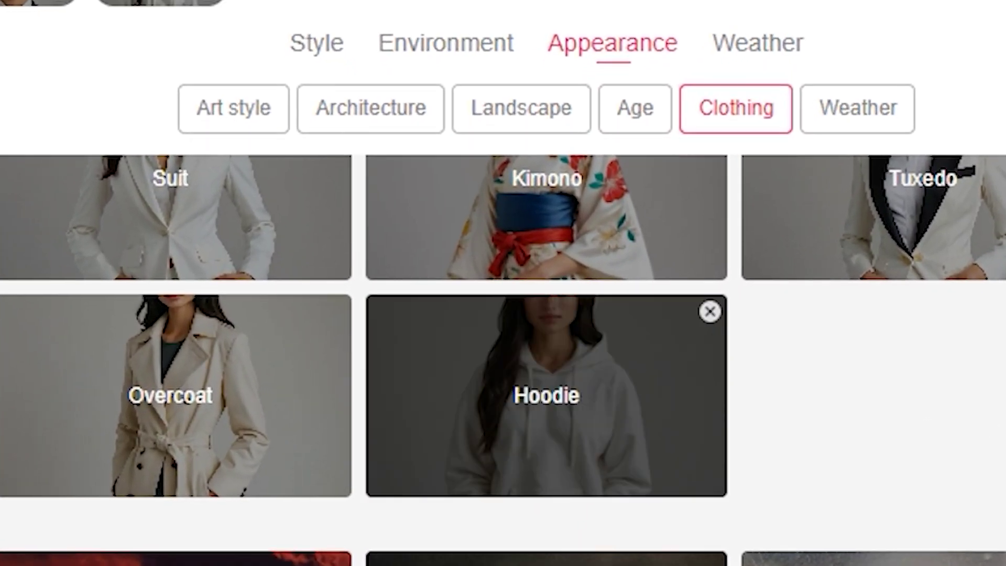
Enter the prompt "a woman wearing a business suit walking on a street" and generate the images.
{"action": "scroll", "coordinate": [546, 395], "scroll_direction": "up", "scroll_amount": 6}
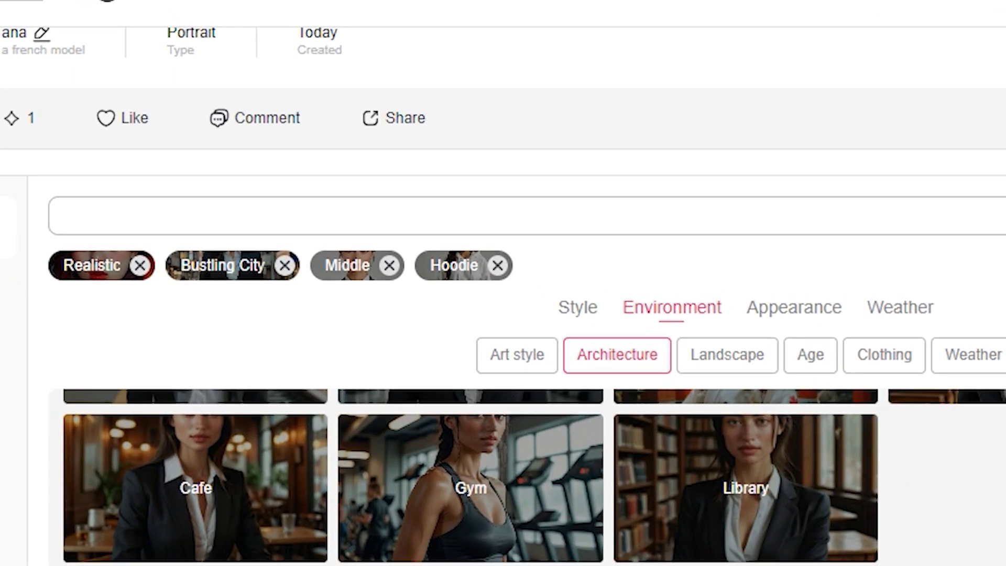
{"action": "type", "text": "a woman w"}
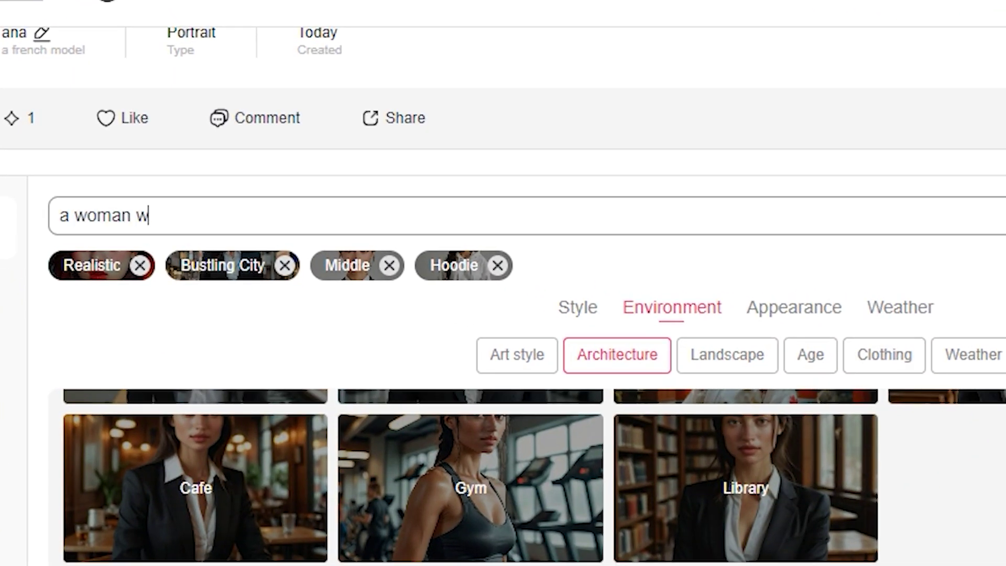
{"action": "type", "text": "earing a business suit walking on a street"}
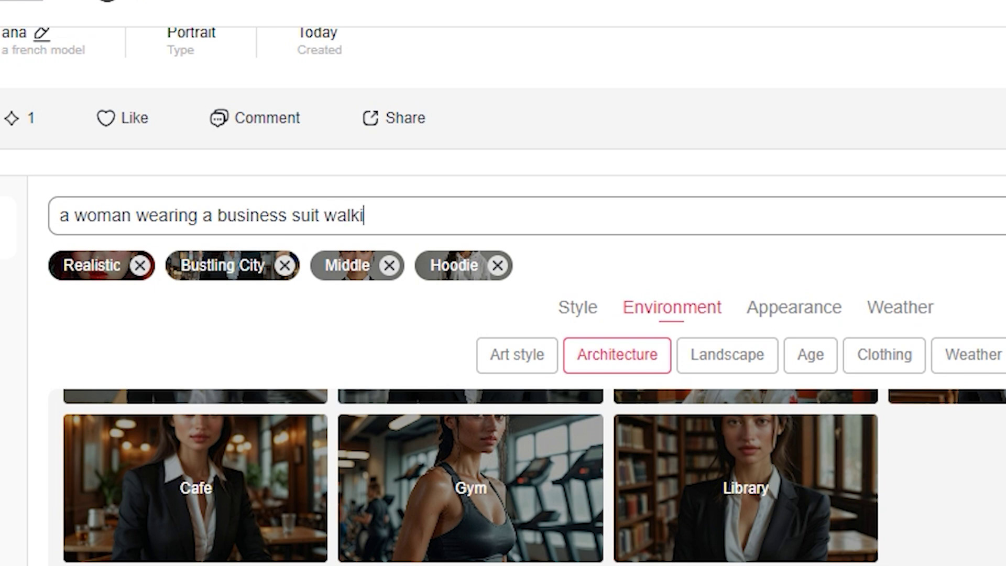
{"action": "scroll", "coordinate": [562, 387], "scroll_direction": "down", "scroll_amount": 4}
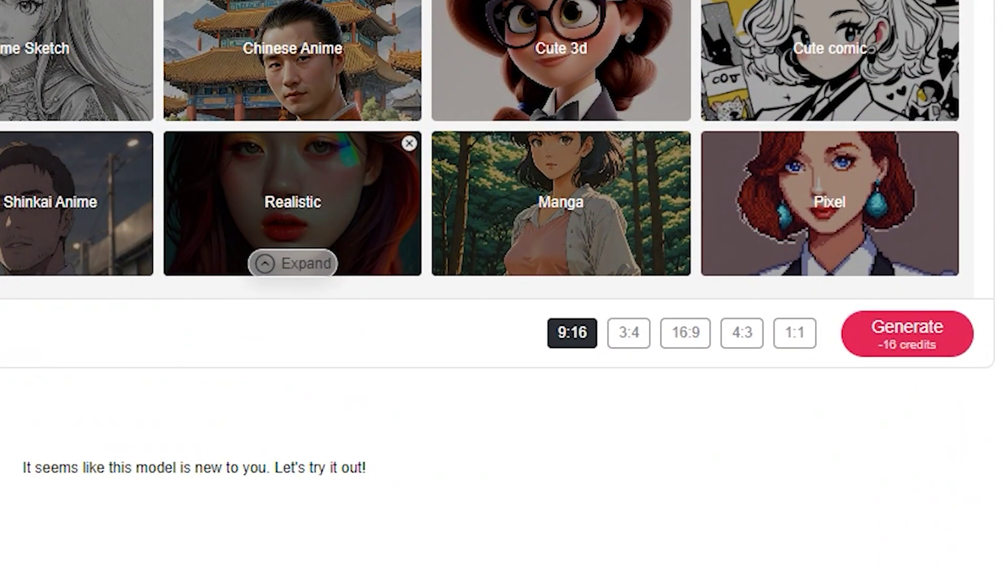
{"action": "left_click", "coordinate": [933, 343]}
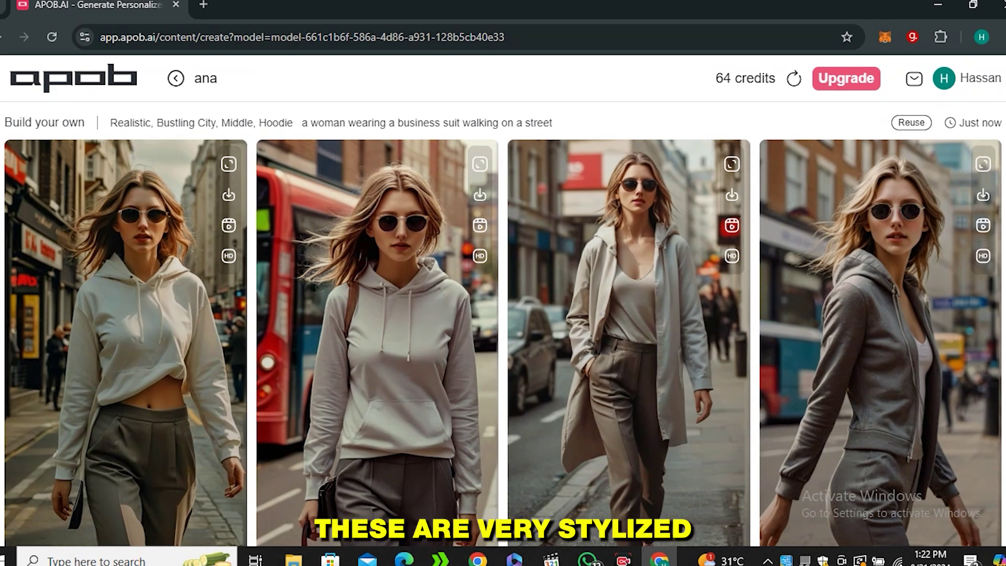
Examine the generated street images and the age and clothing modifiers offered for another generation.
{"action": "scroll", "coordinate": [503, 324], "scroll_direction": "down", "scroll_amount": 1}
{"action": "scroll", "coordinate": [503, 324], "scroll_direction": "up", "scroll_amount": 1}
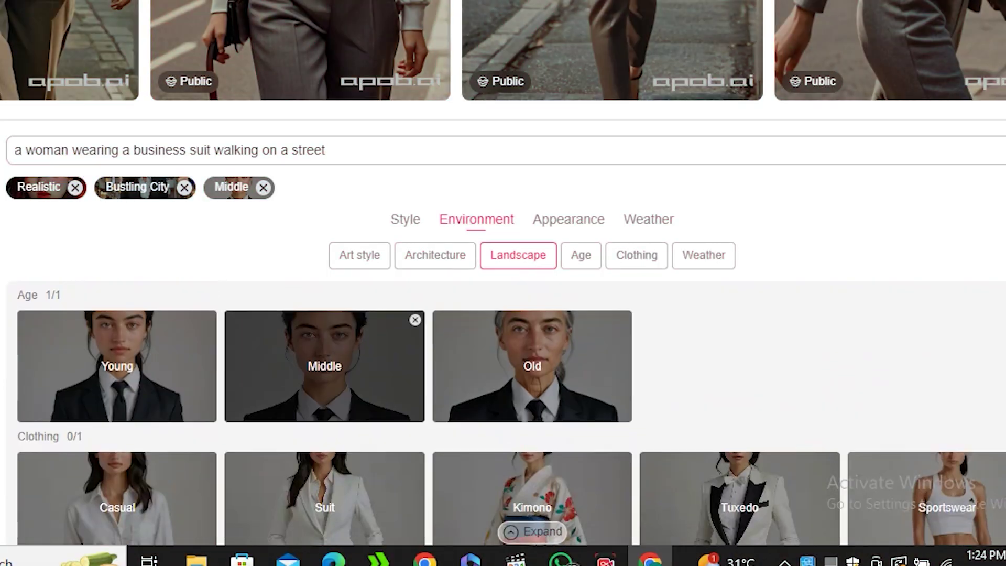
{"action": "scroll", "coordinate": [503, 409], "scroll_direction": "down", "scroll_amount": 2}
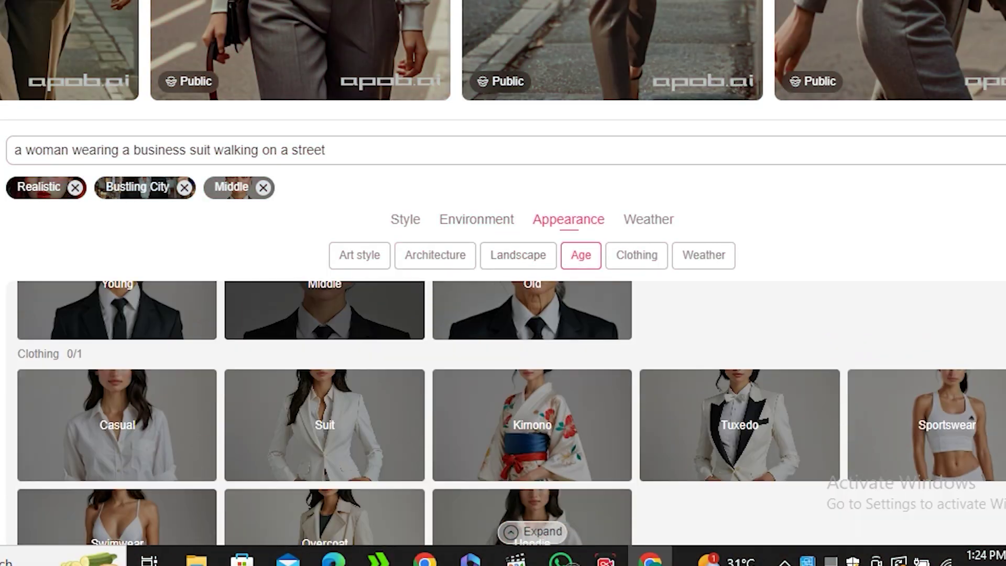
{"action": "scroll", "coordinate": [503, 414], "scroll_direction": "down", "scroll_amount": 2}
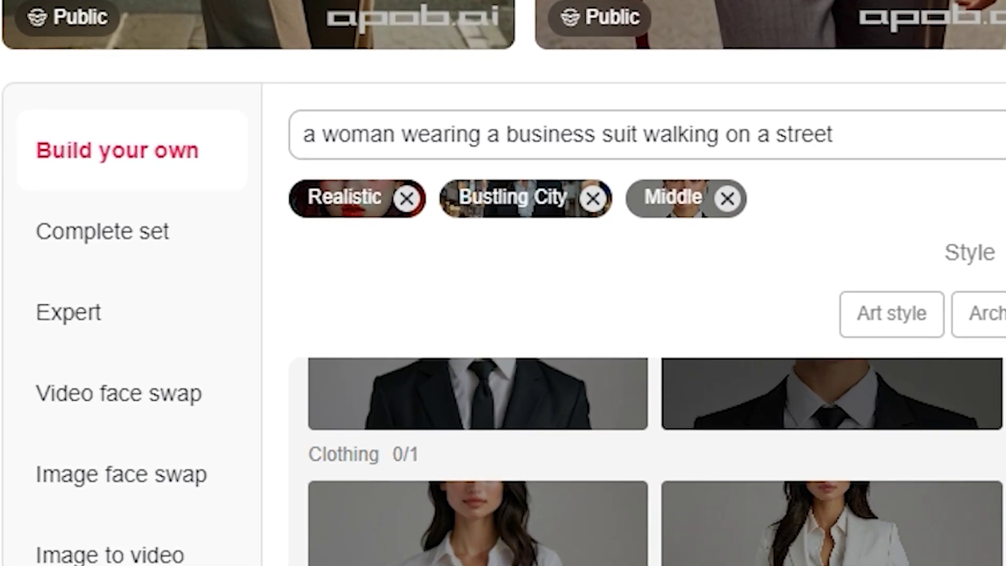
In Expert mode, enter the prompt "a woman wearing a red jacket and glasses , sitting at a coffee shop" and generate the images.
{"action": "left_click", "coordinate": [54, 311]}
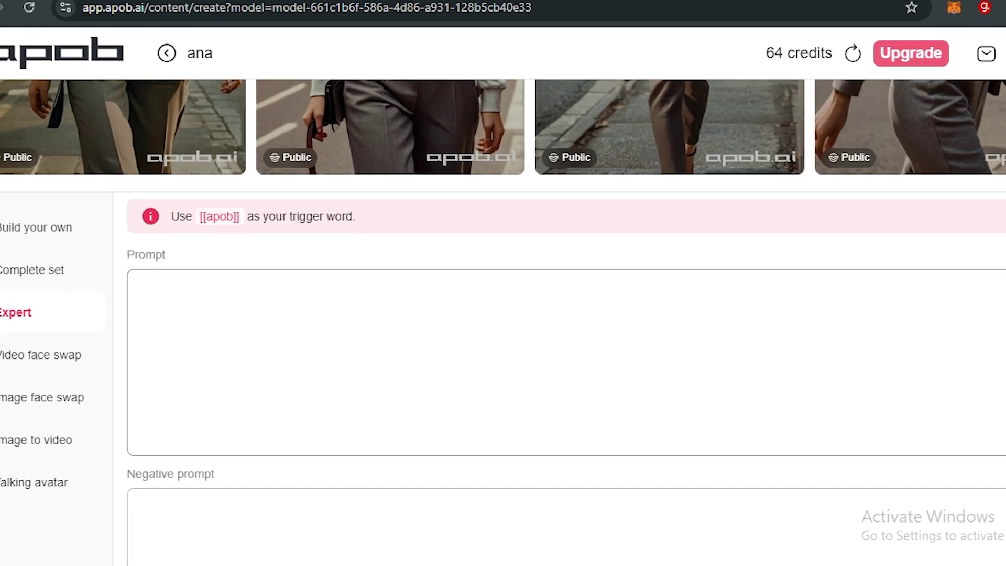
{"action": "left_click", "coordinate": [304, 260]}
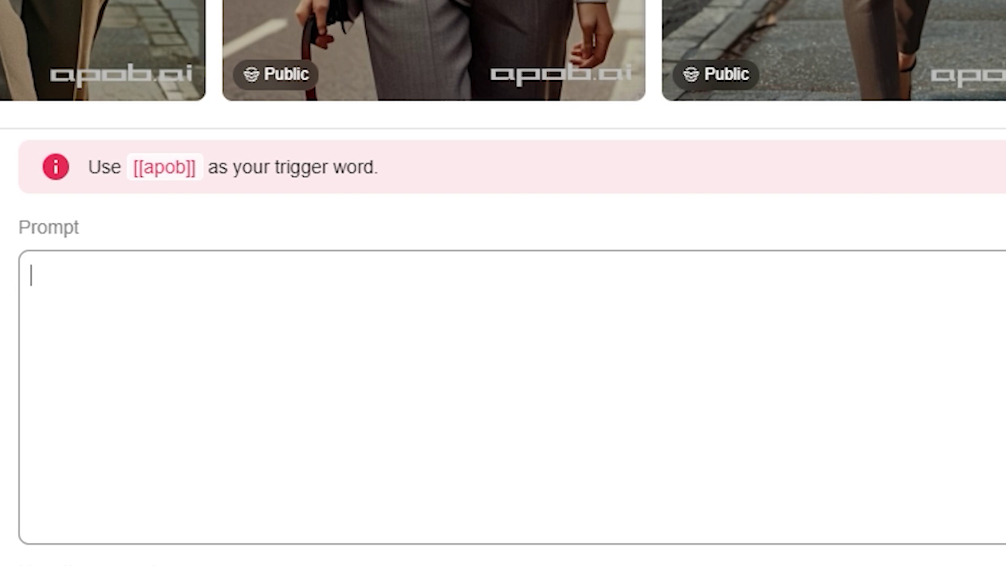
{"action": "type", "text": "a woman wearing a red jacket and glasses , sitting at a coffee shop"}
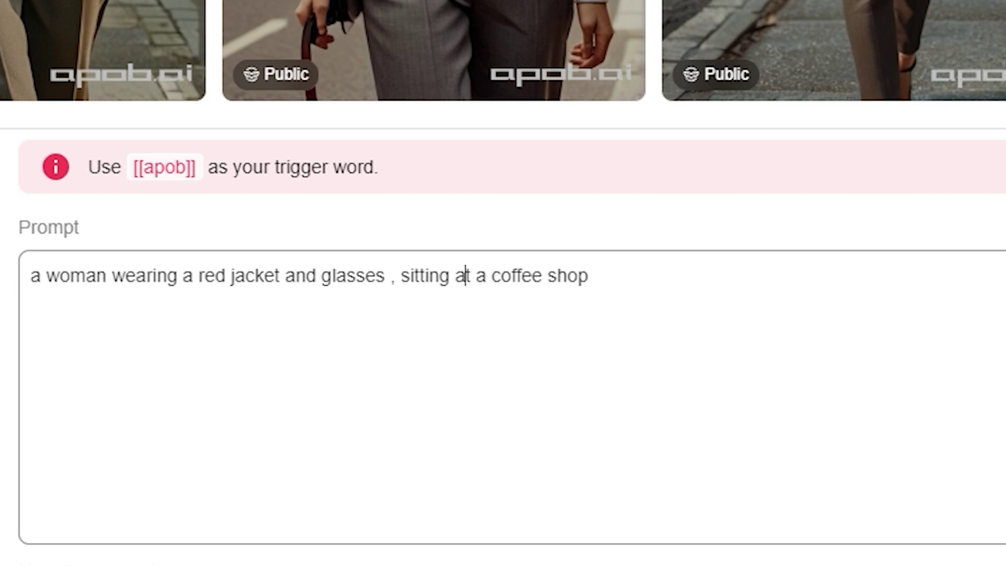
{"action": "scroll", "coordinate": [503, 283], "scroll_direction": "down", "scroll_amount": 1}
{"action": "scroll", "coordinate": [503, 283], "scroll_direction": "down", "scroll_amount": 2}
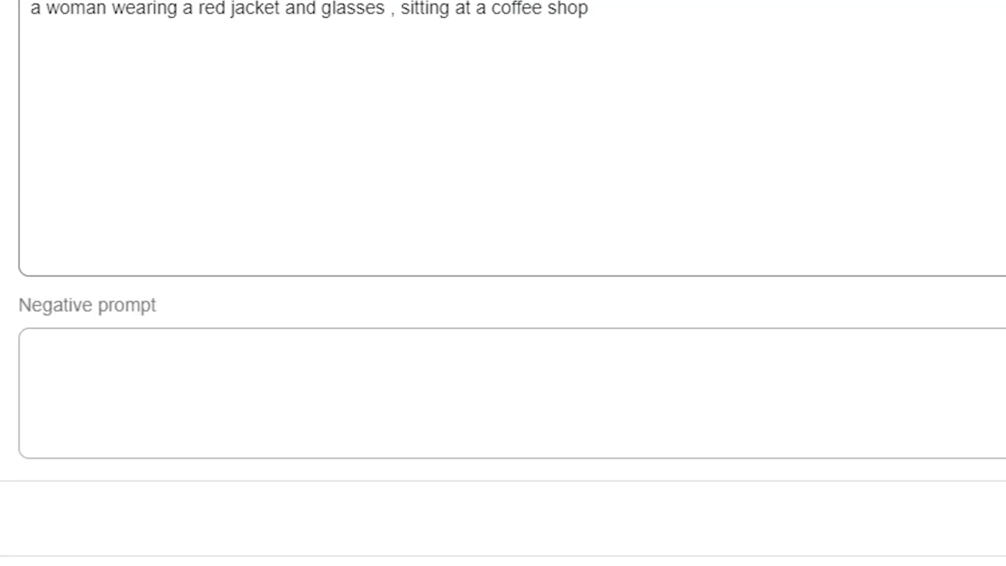
{"action": "left_click", "coordinate": [32, 353]}
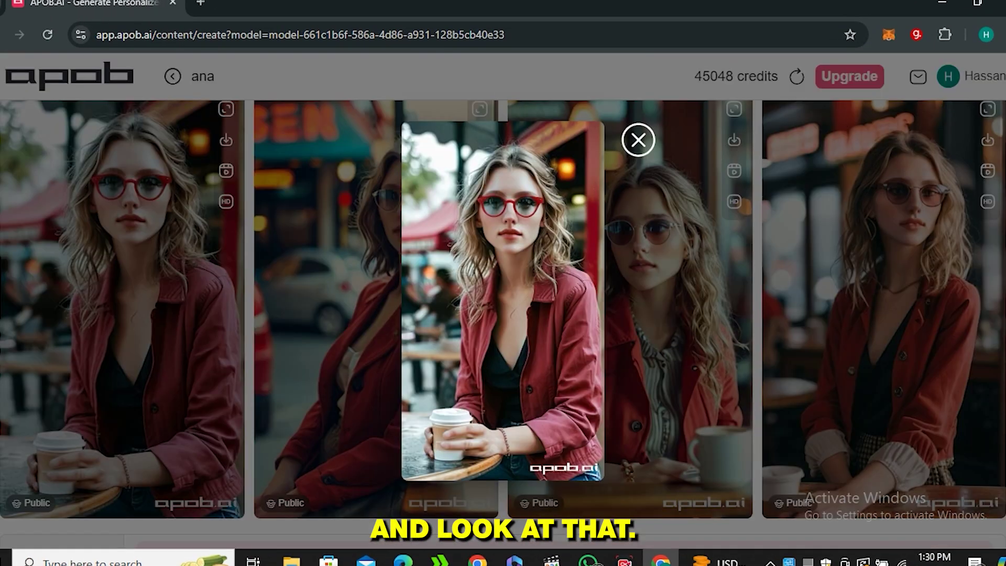
Close the enlarged preview and examine the eyes and details across the generated coffee shop images.
{"action": "key", "text": "Escape"}
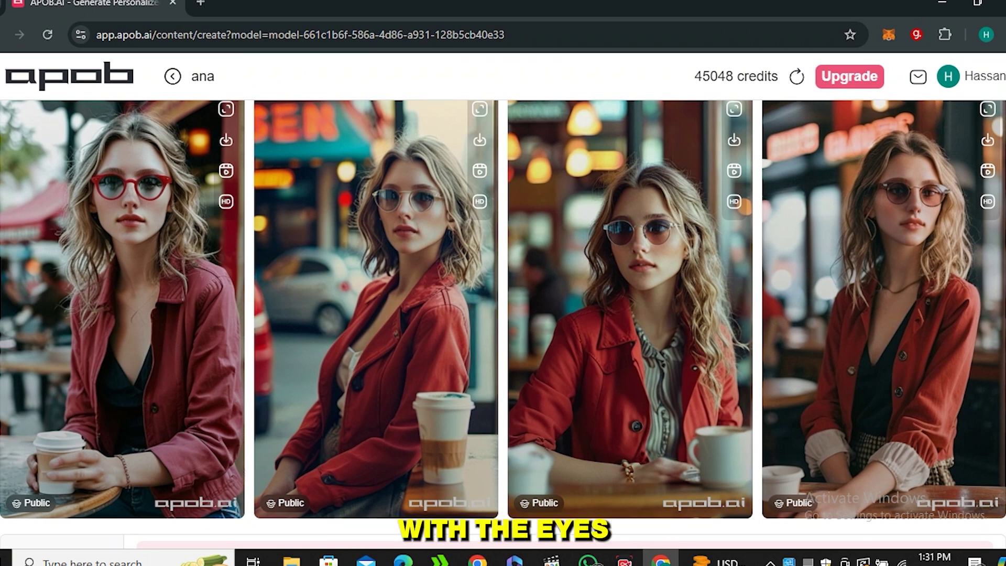
{"action": "scroll", "coordinate": [503, 324], "scroll_direction": "down", "scroll_amount": 1}
{"action": "scroll", "coordinate": [503, 324], "scroll_direction": "up", "scroll_amount": 1}
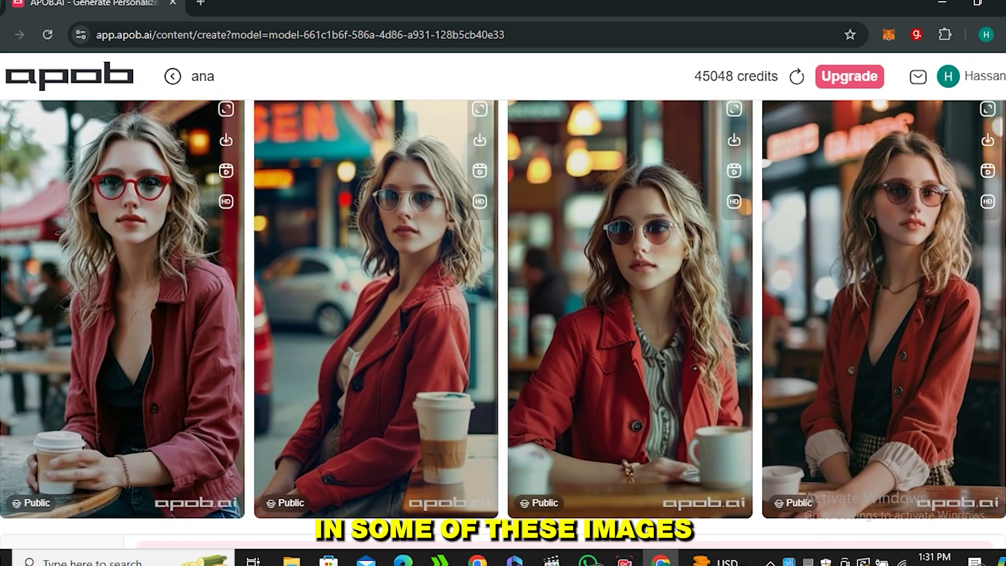
{"action": "scroll", "coordinate": [503, 324], "scroll_direction": "up", "scroll_amount": 1}
{"action": "scroll", "coordinate": [503, 325], "scroll_direction": "down", "scroll_amount": 2}
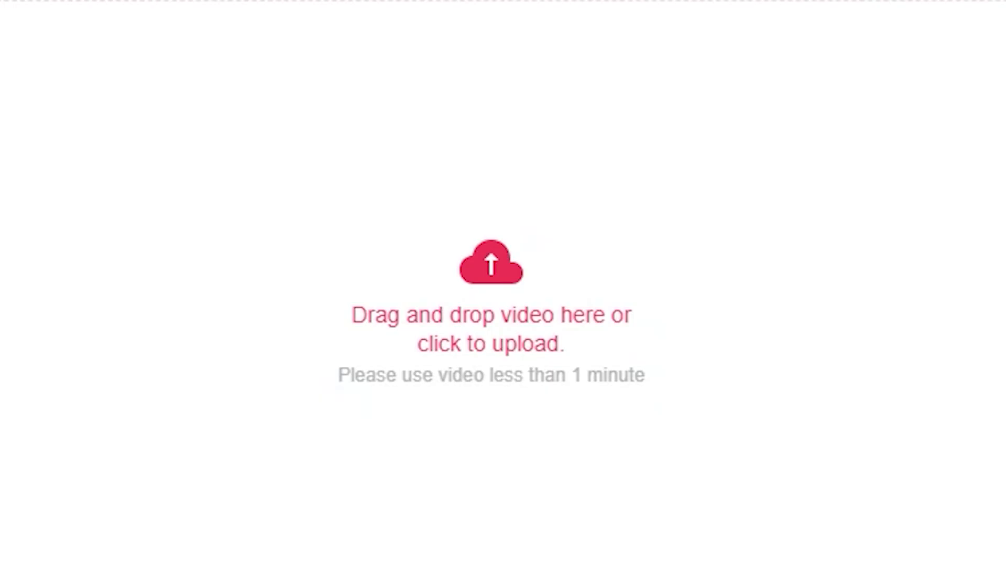
Upload the "watermarked (4)" video from Downloads as the source for the video face swap.
{"action": "scroll", "coordinate": [574, 253], "scroll_direction": "down", "scroll_amount": 5}
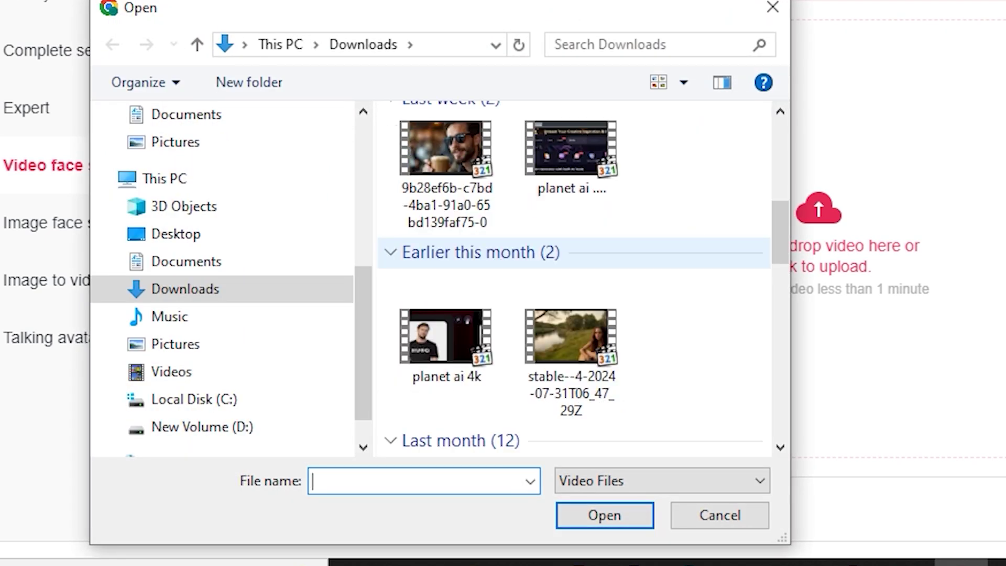
{"action": "scroll", "coordinate": [574, 262], "scroll_direction": "down", "scroll_amount": 2}
{"action": "left_click", "coordinate": [447, 352]}
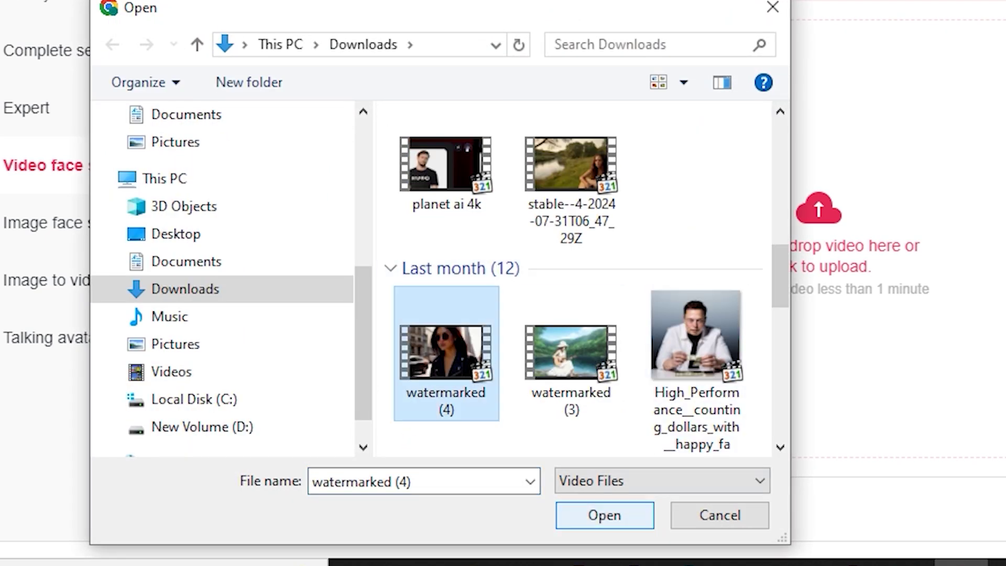
{"action": "left_click", "coordinate": [604, 515]}
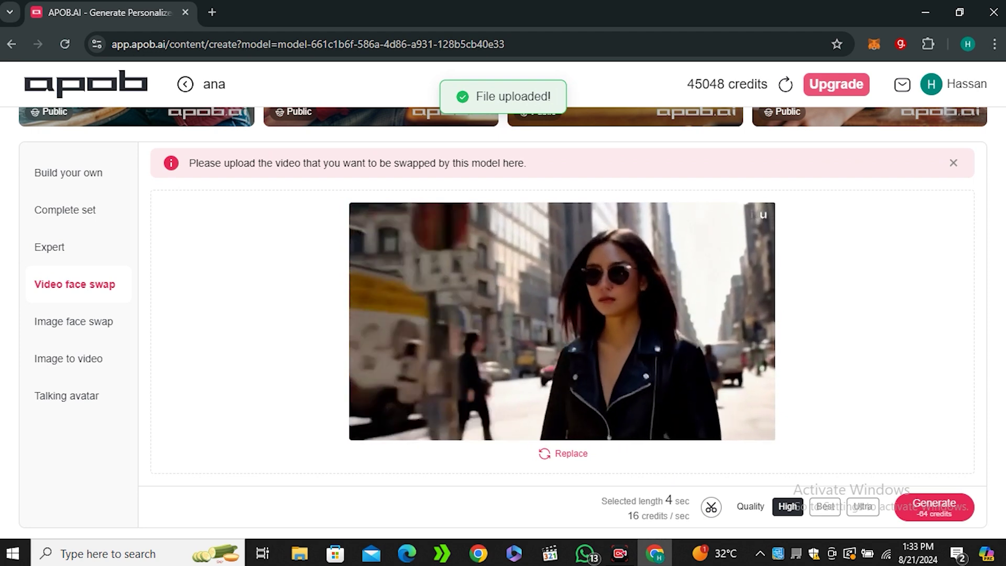
Review the Best and Ultra quality options for the face swap and generate the face-swapped video.
{"action": "scroll", "coordinate": [562, 321], "scroll_direction": "down", "scroll_amount": 3}
{"action": "scroll", "coordinate": [562, 320], "scroll_direction": "up", "scroll_amount": 1}
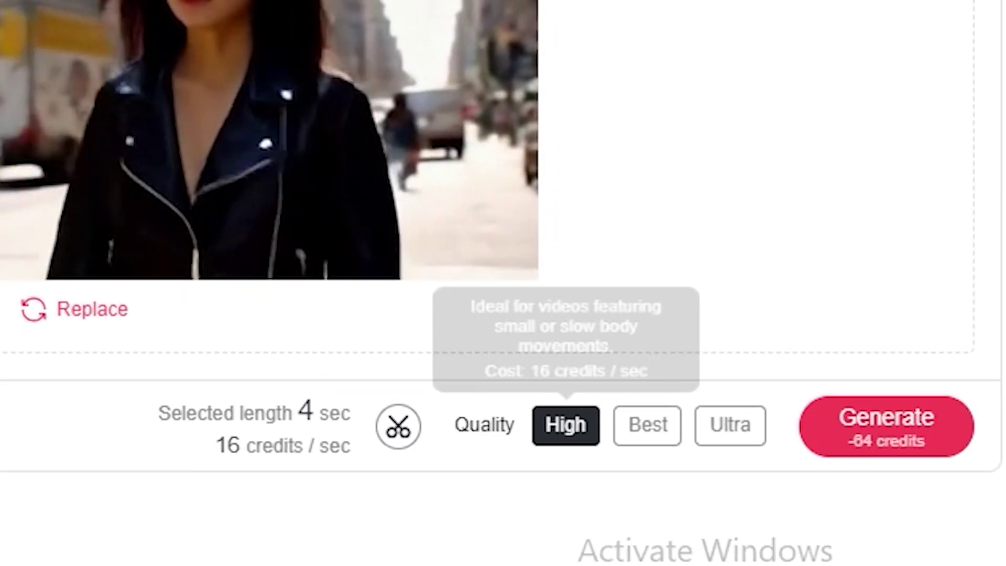
{"action": "left_click", "coordinate": [648, 424]}
{"action": "left_click", "coordinate": [730, 425]}
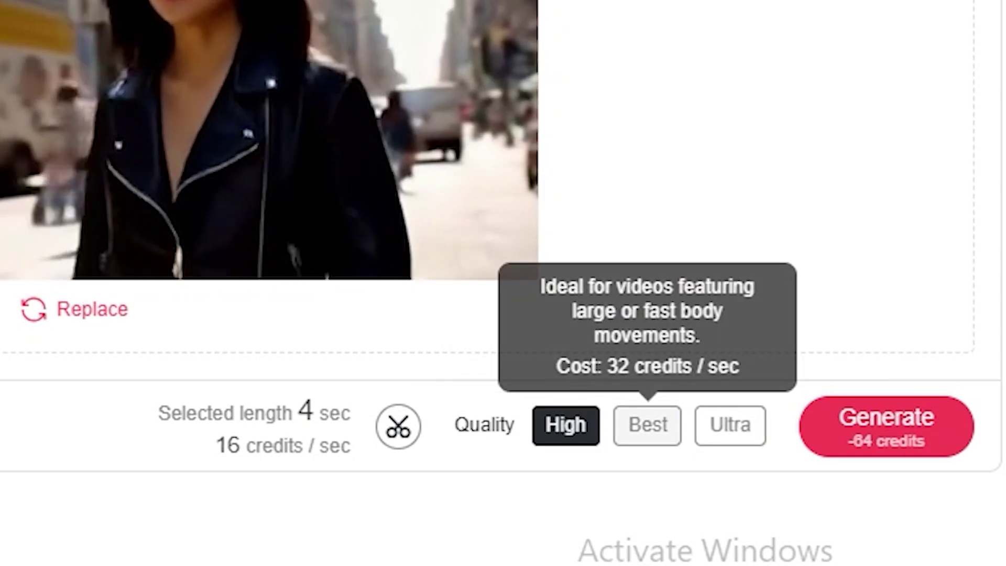
{"action": "left_click", "coordinate": [730, 425]}
{"action": "left_click", "coordinate": [886, 426]}
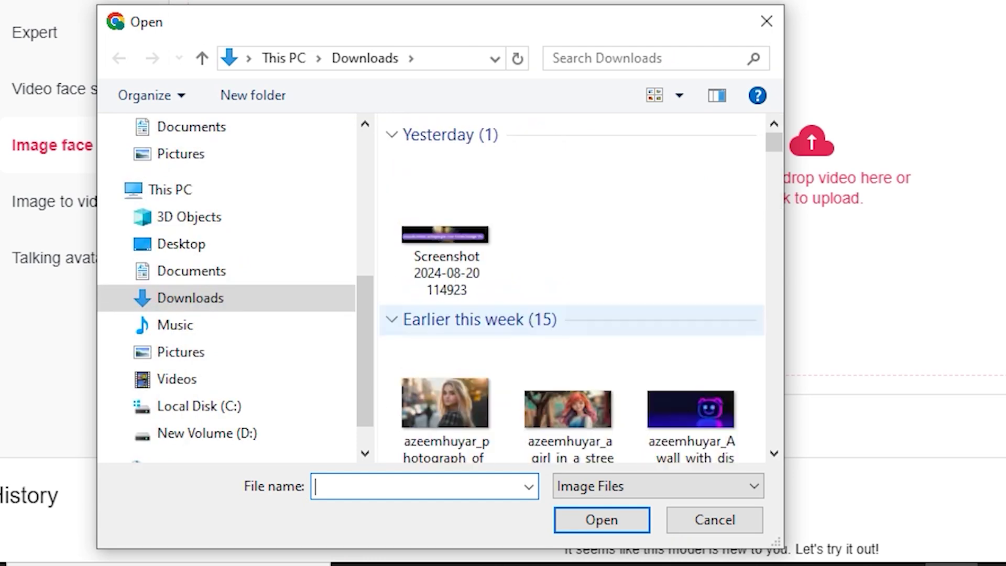
Upload the photo zlb4bx48jhi1kikzvr7l from Downloads as the source for the image face swap.
{"action": "scroll", "coordinate": [577, 288], "scroll_direction": "down", "scroll_amount": 5}
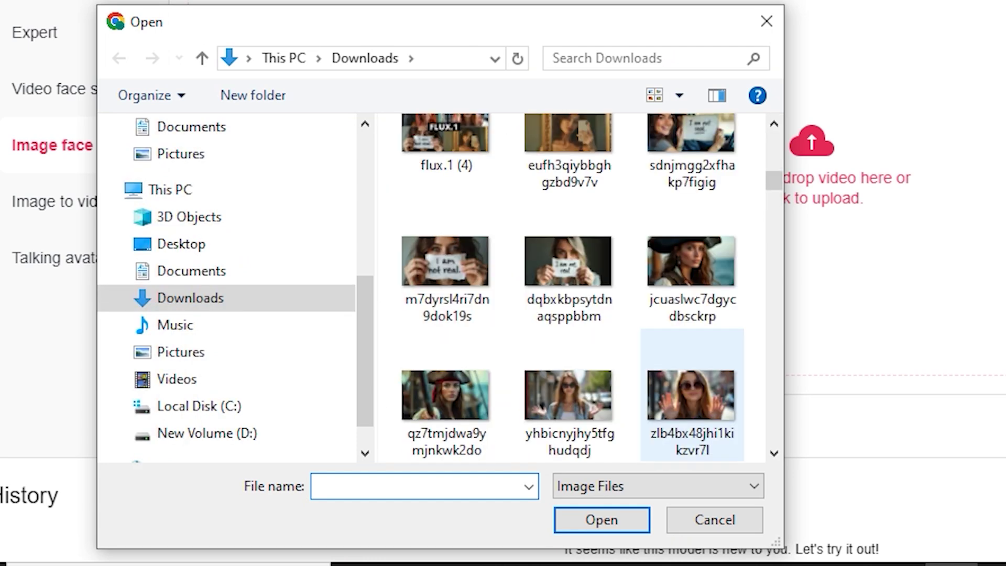
{"action": "key", "text": "Return"}
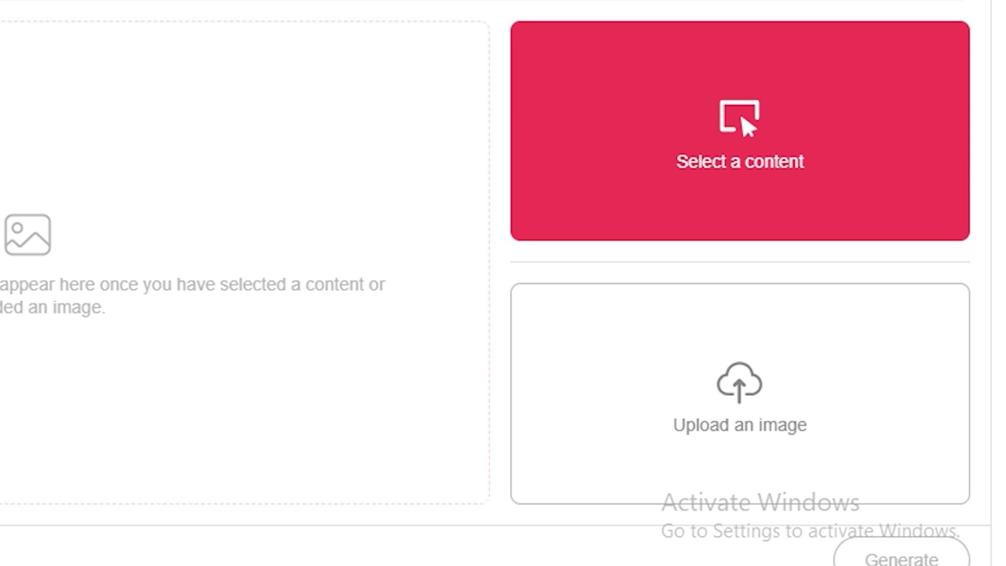
Select the ana image with sunglasses and raised hands as the image-to-video content and generate the video.
{"action": "left_click", "coordinate": [740, 131]}
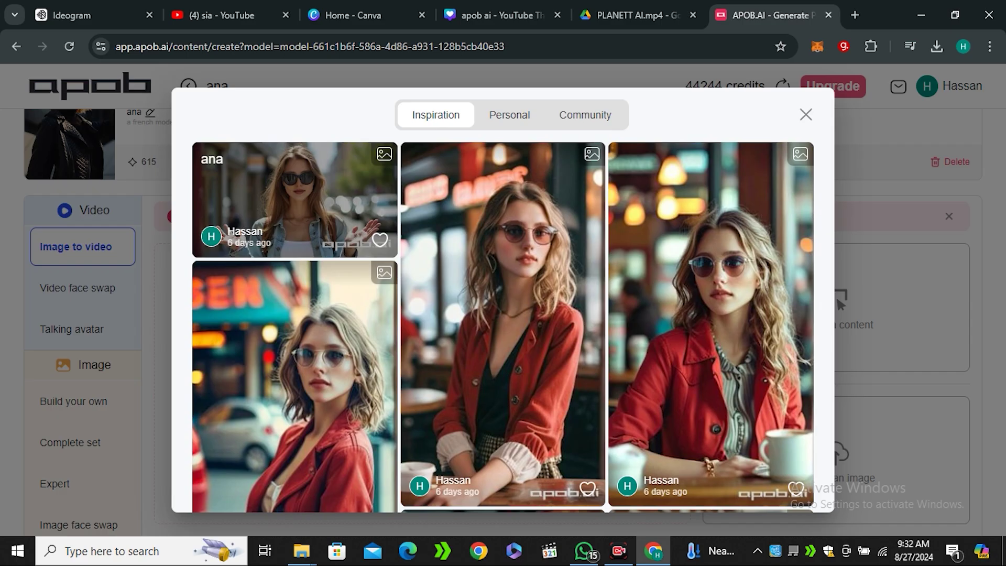
{"action": "left_click", "coordinate": [295, 199]}
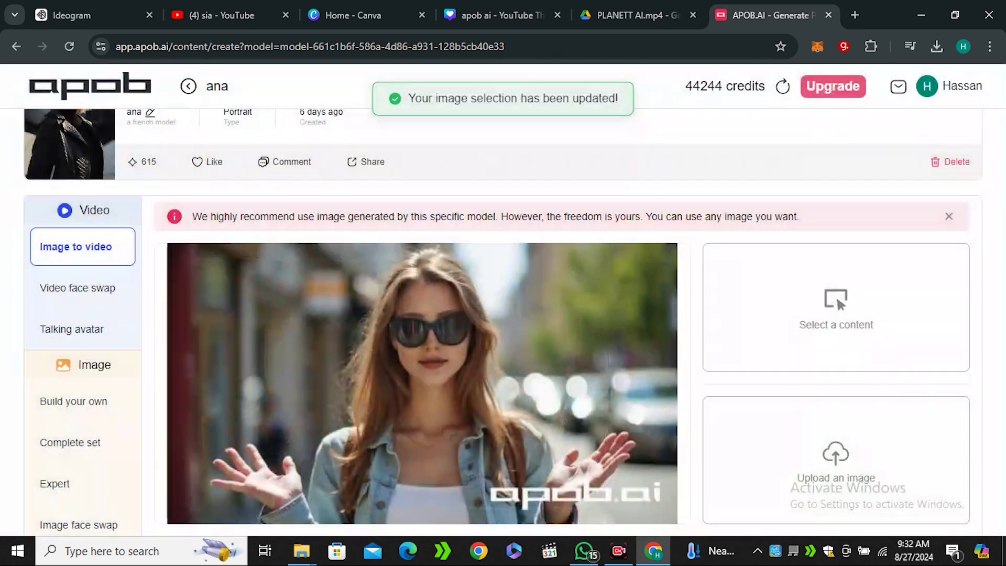
{"action": "scroll", "coordinate": [836, 451], "scroll_direction": "down", "scroll_amount": 2}
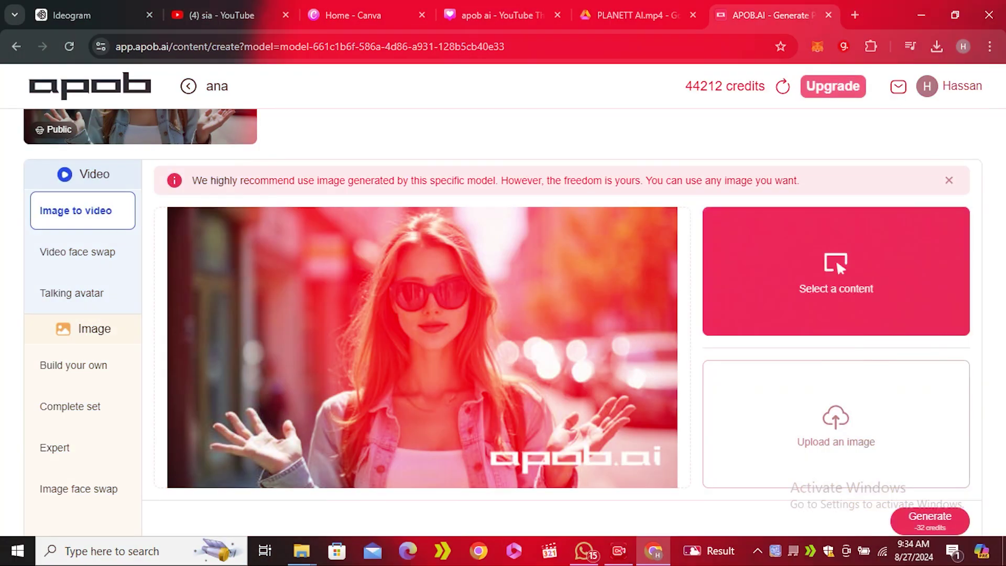
Choose the first jen portrait from the Personal content as the source for image-to-video generation.
{"action": "left_click", "coordinate": [835, 271]}
{"action": "left_click", "coordinate": [509, 115]}
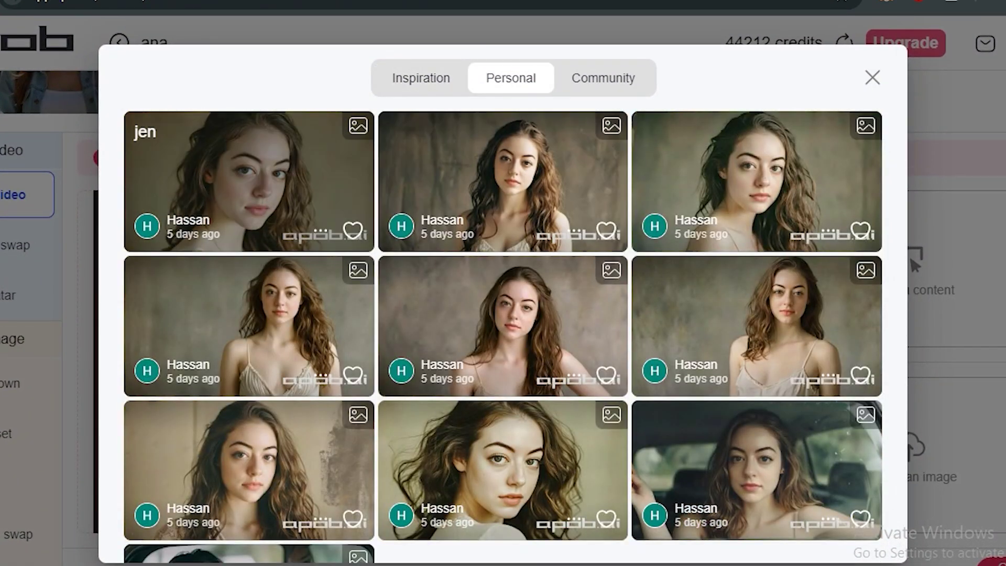
{"action": "left_click", "coordinate": [249, 181]}
{"action": "scroll", "coordinate": [909, 456], "scroll_direction": "down", "scroll_amount": 2}
{"action": "left_click", "coordinate": [907, 376]}
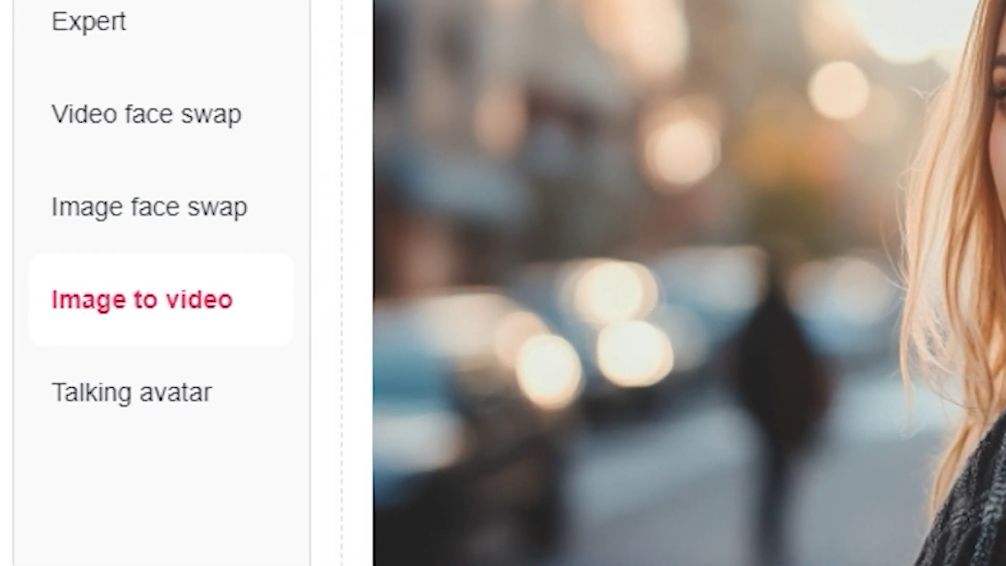
For a talking avatar, upload the image whose name starts with 95ac2e7b as the reference and the ElevenLabs Hope MP3 as the audio.
{"action": "left_click", "coordinate": [131, 392]}
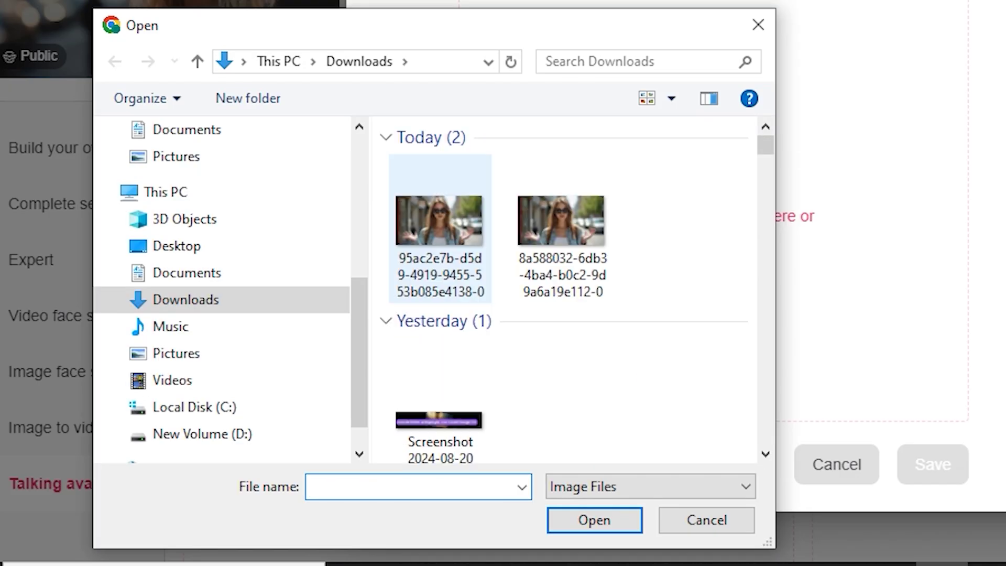
{"action": "left_click", "coordinate": [439, 228]}
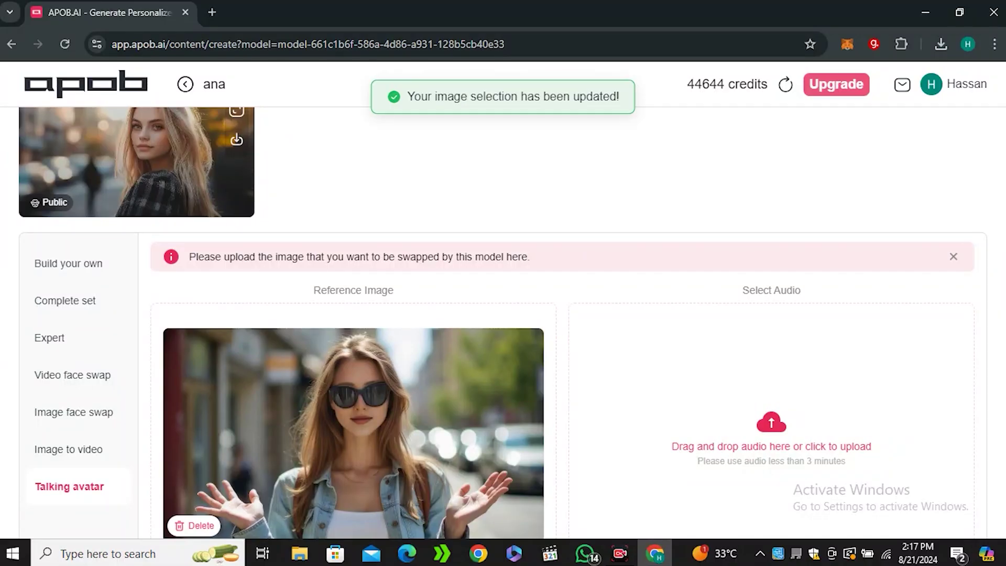
{"action": "scroll", "coordinate": [503, 314], "scroll_direction": "down", "scroll_amount": 3}
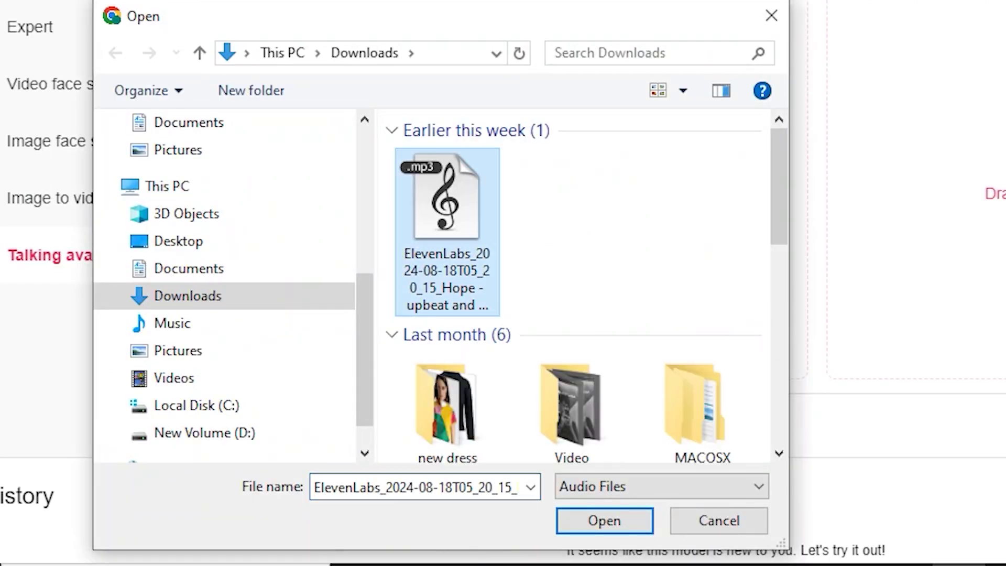
{"action": "key", "text": "Return"}
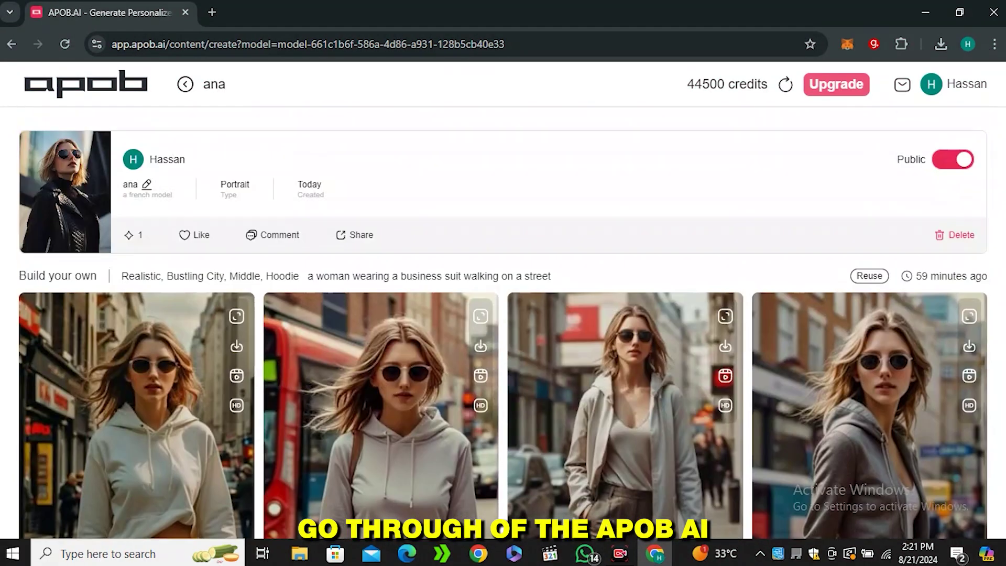
Go back past the portrait model creation form to the home page and look over its contents.
{"action": "key", "text": "alt+Left"}
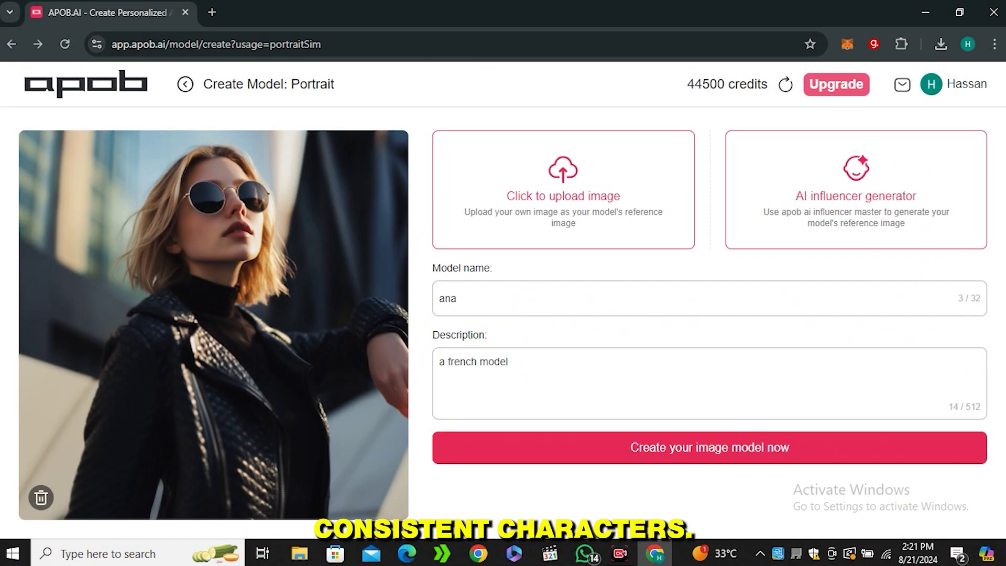
{"action": "key", "text": "alt+Left"}
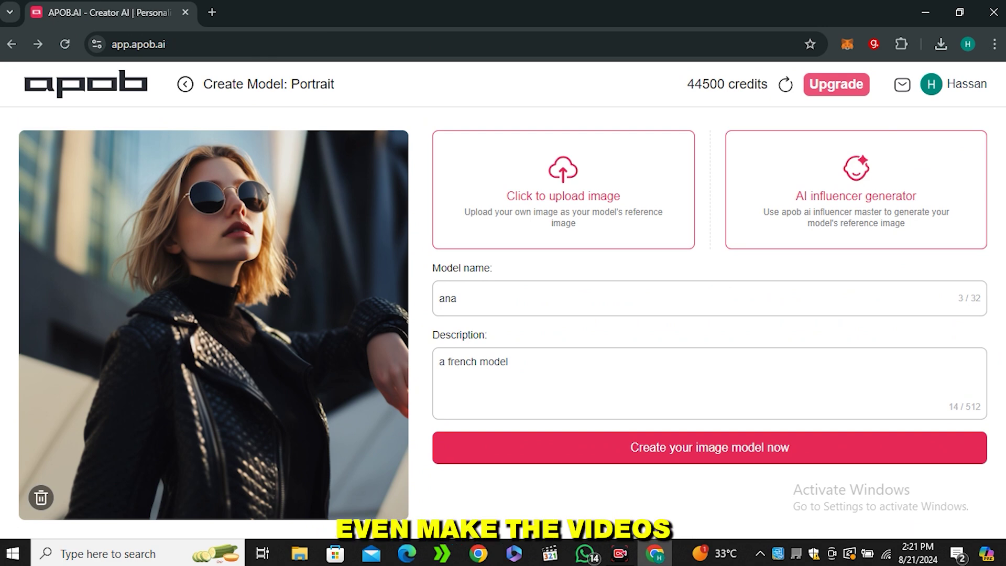
{"action": "scroll", "coordinate": [594, 323], "scroll_direction": "down", "scroll_amount": 4}
{"action": "scroll", "coordinate": [595, 324], "scroll_direction": "up", "scroll_amount": 4}
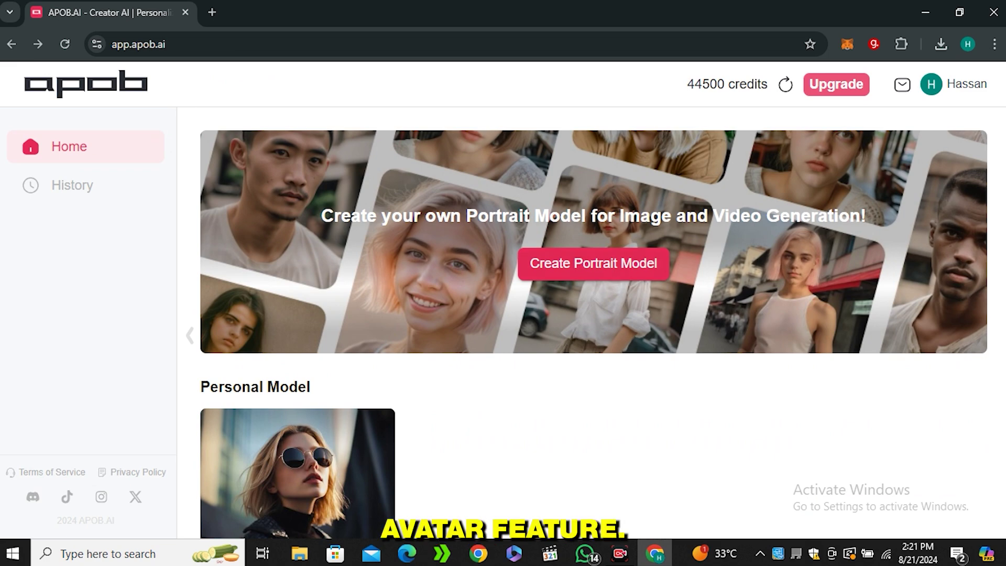
Open the subscription plans and review the yearly pricing and features of the Nano, Micro, Macro and Mega tiers.
{"action": "left_click", "coordinate": [593, 263]}
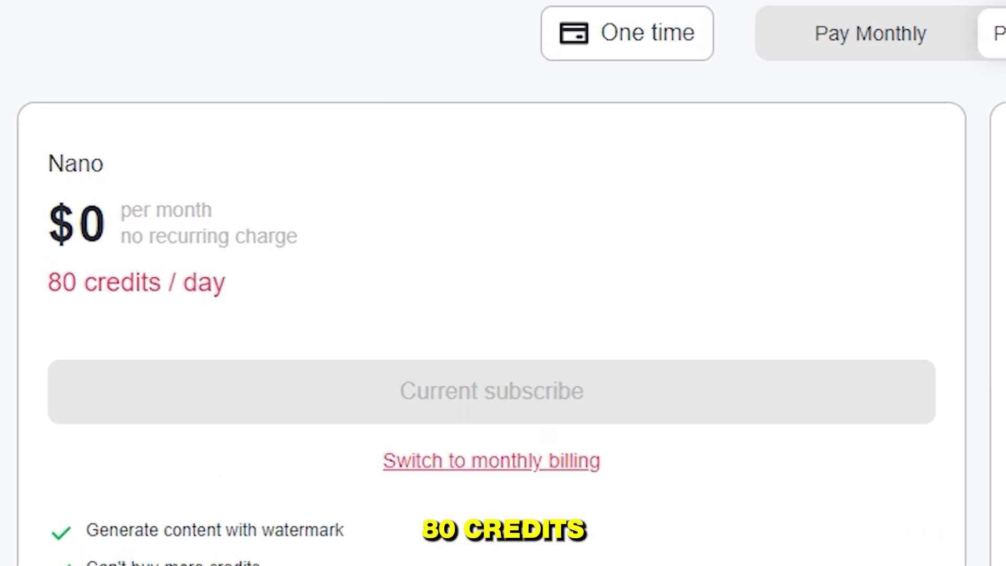
{"action": "scroll", "coordinate": [492, 334], "scroll_direction": "down", "scroll_amount": 1}
{"action": "scroll", "coordinate": [492, 334], "scroll_direction": "up", "scroll_amount": 1}
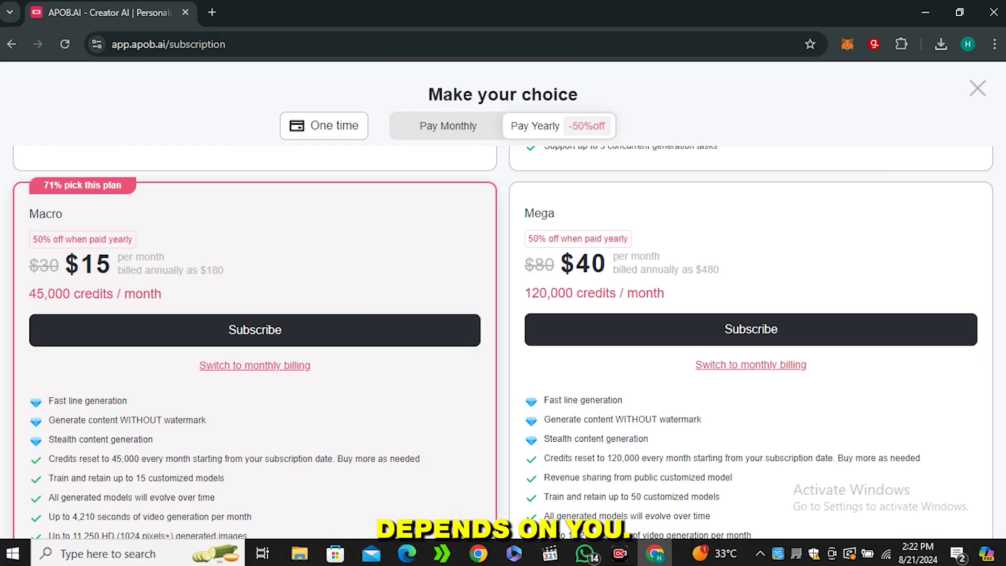
{"action": "scroll", "coordinate": [503, 341], "scroll_direction": "up", "scroll_amount": 10}
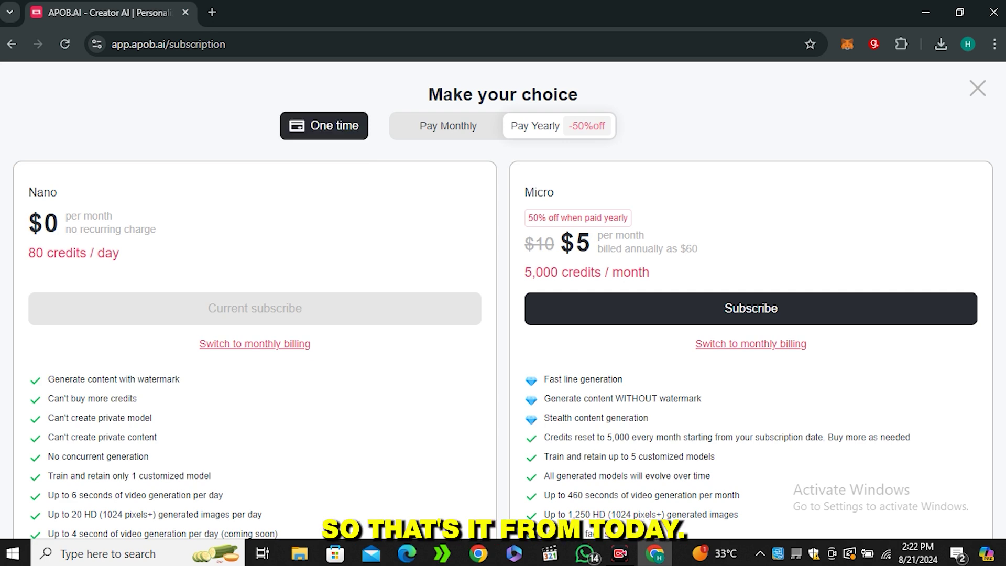
Return from the subscription plans to the home page and view the Personal Model section.
{"action": "key", "text": "alt+Left"}
{"action": "scroll", "coordinate": [592, 323], "scroll_direction": "down", "scroll_amount": 1}
{"action": "scroll", "coordinate": [592, 324], "scroll_direction": "down", "scroll_amount": 6}
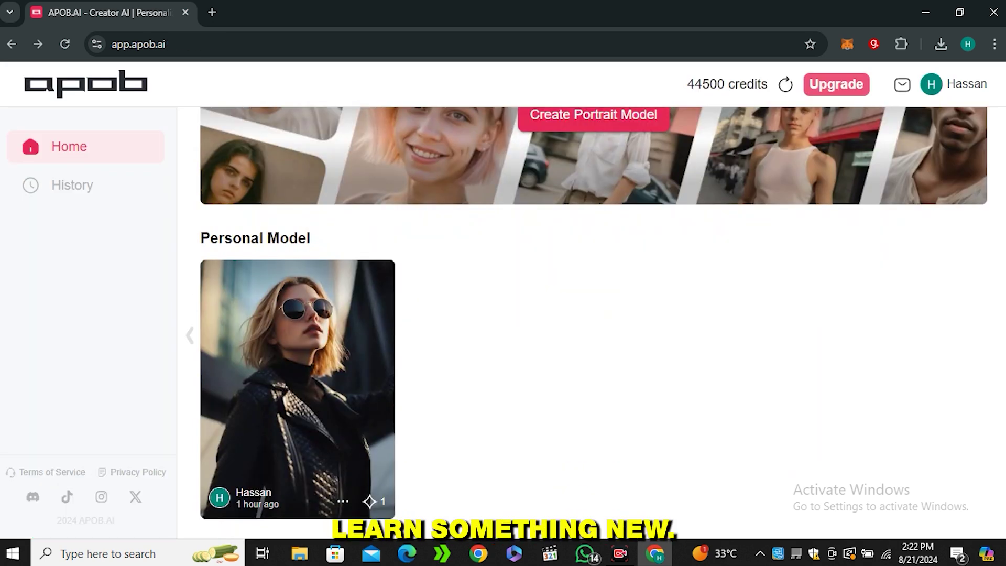